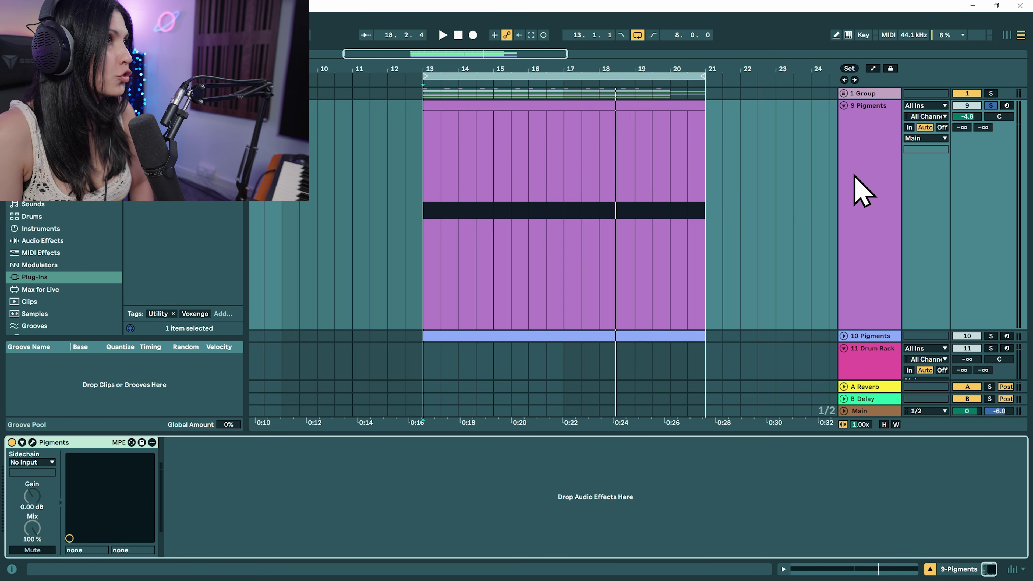
Step: Add the Auto Pan audio effect after the synth on the 9 Pigments track
click(891, 164)
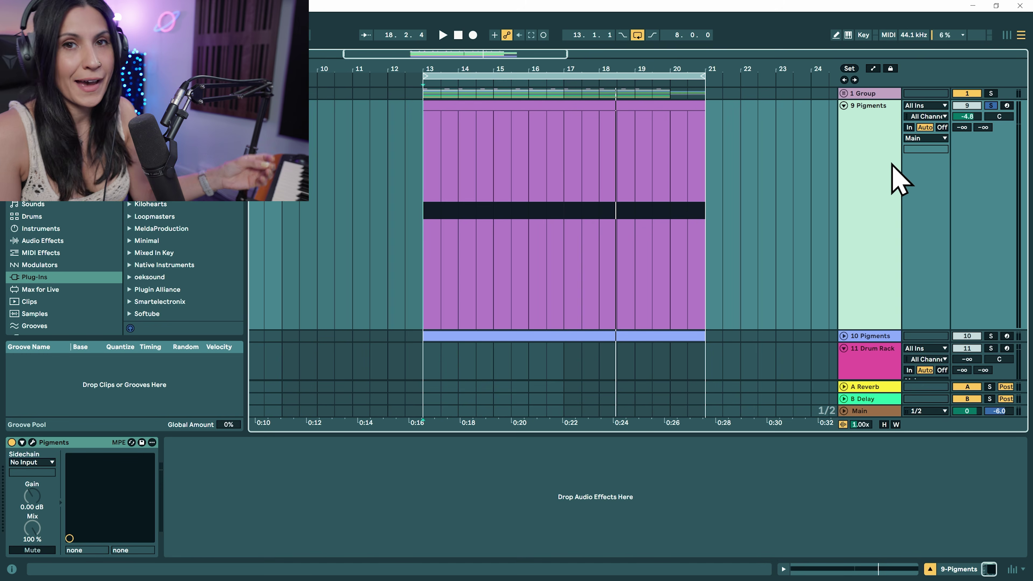
click(67, 236)
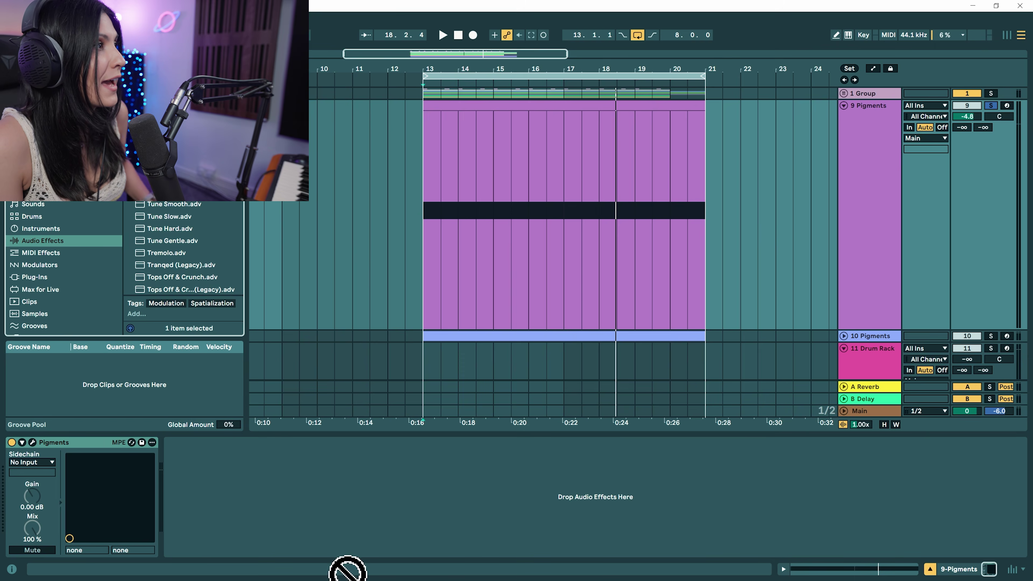
drag(348, 569, 265, 537)
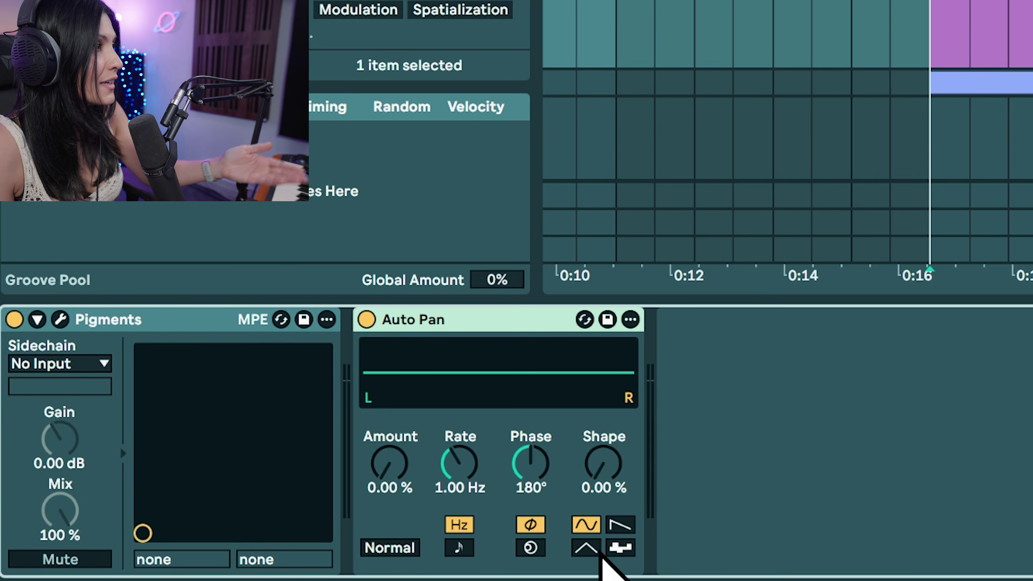
Step: Set Auto Pan's Amount to 73% and its Shape to 100% for a square-like waveform
drag(414, 486, 415, 429)
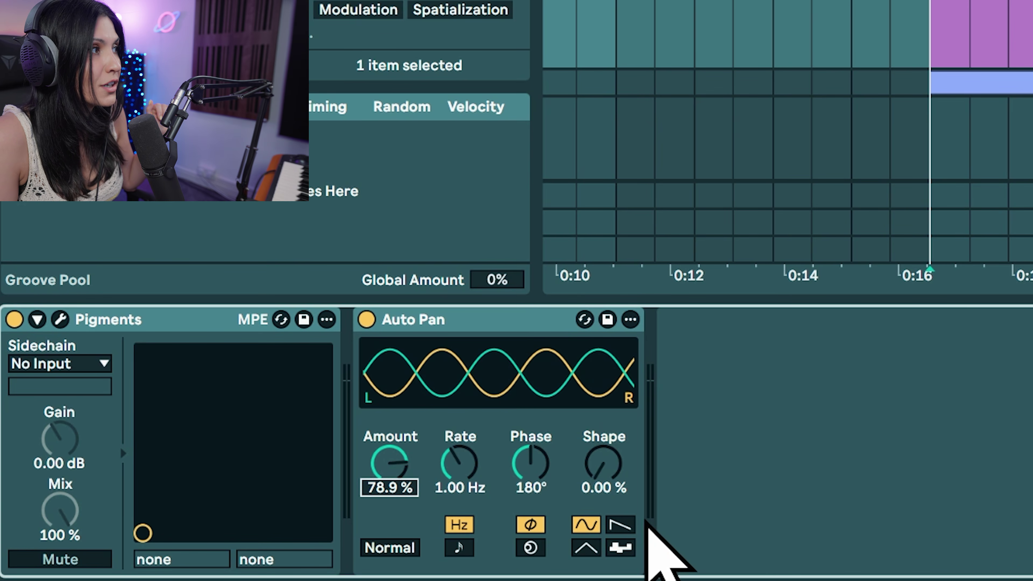
drag(622, 476, 622, 403)
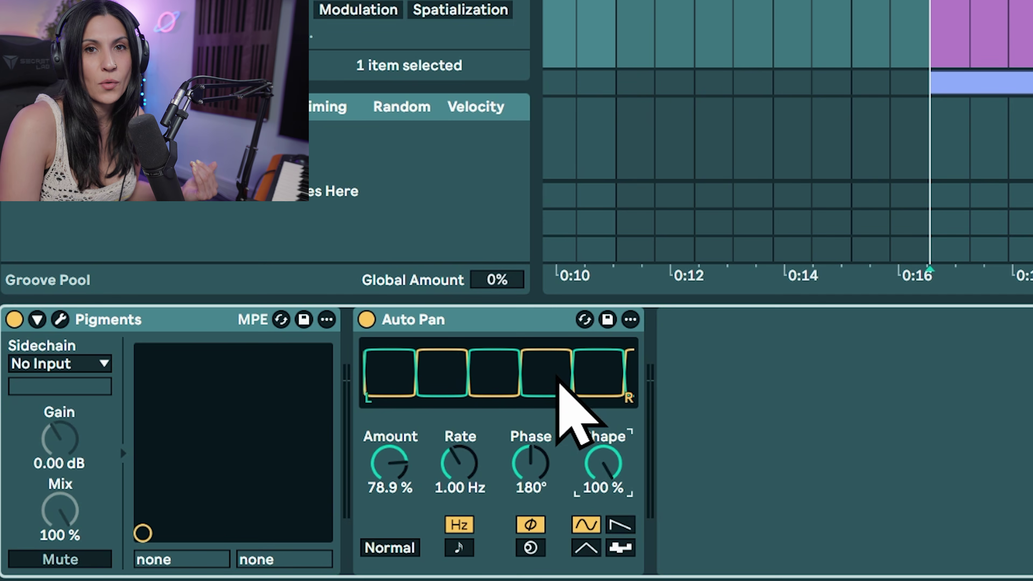
drag(396, 455, 396, 440)
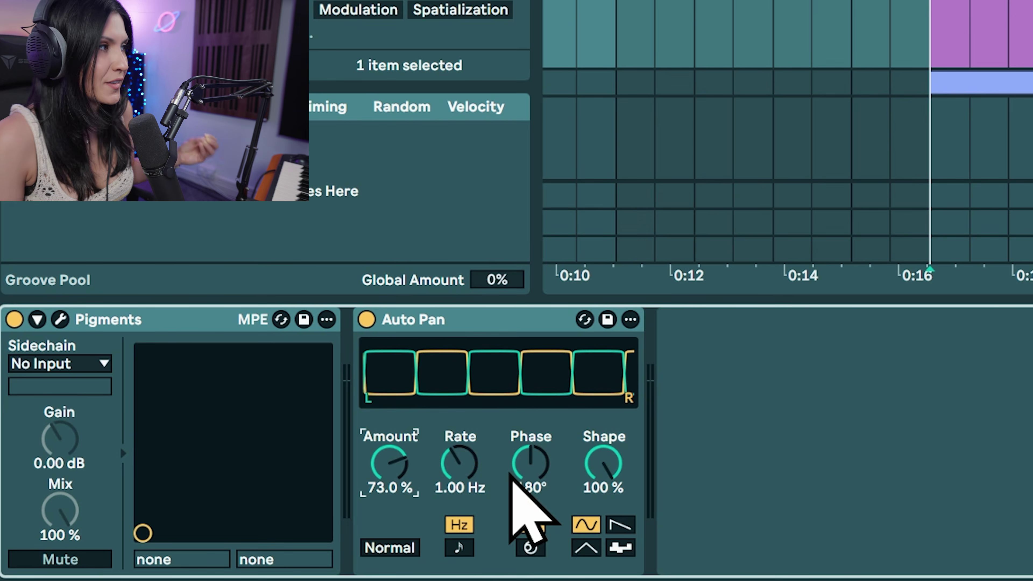
Step: Give Auto Pan a tempo-synced rate of 1/8 with 0° phase and 100% amount
click(458, 547)
drag(460, 464, 459, 455)
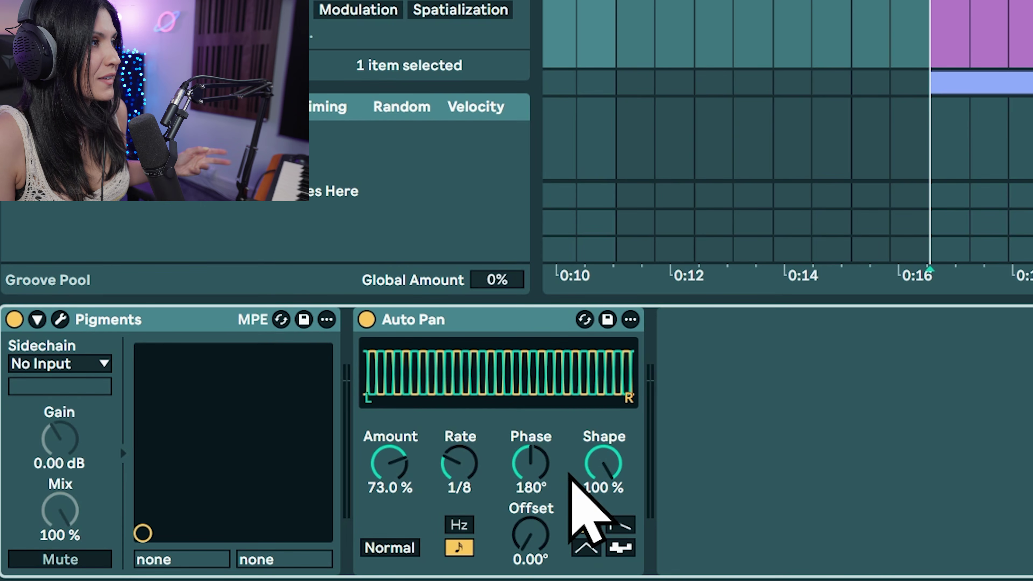
drag(531, 463, 530, 499)
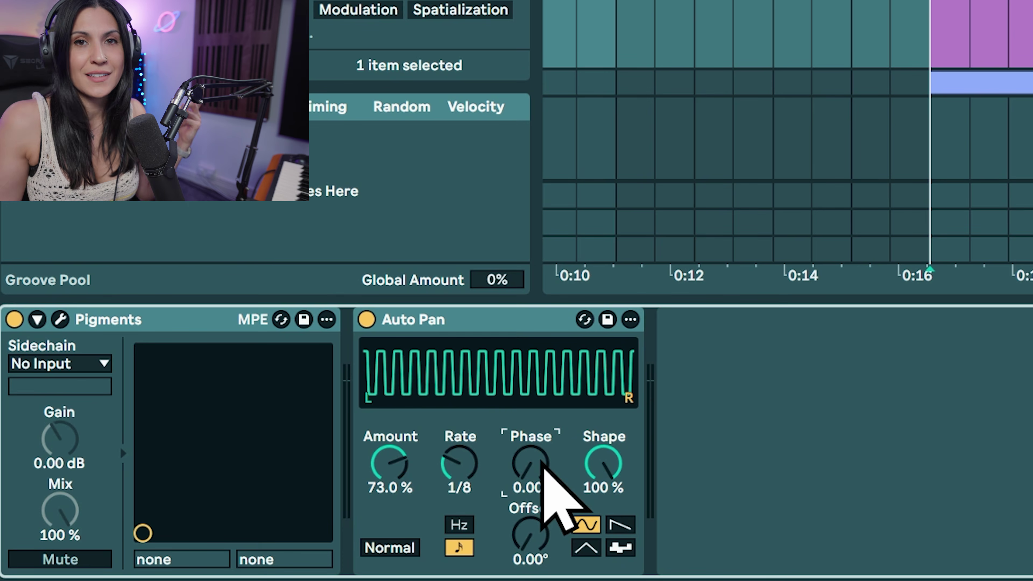
drag(389, 463, 389, 472)
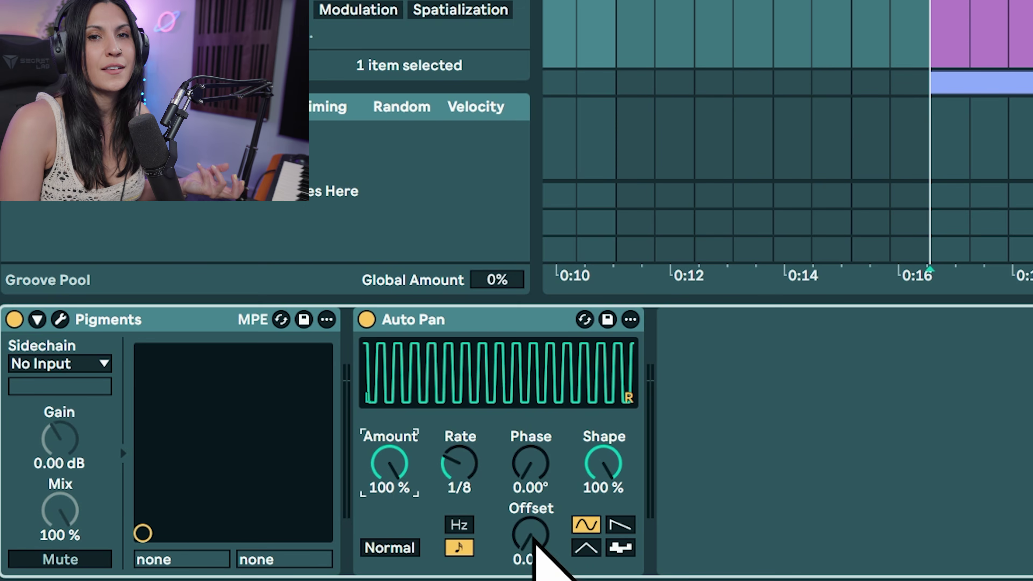
Step: Try shifting Auto Pan's Offset during playback and reset it to 0°
key(space)
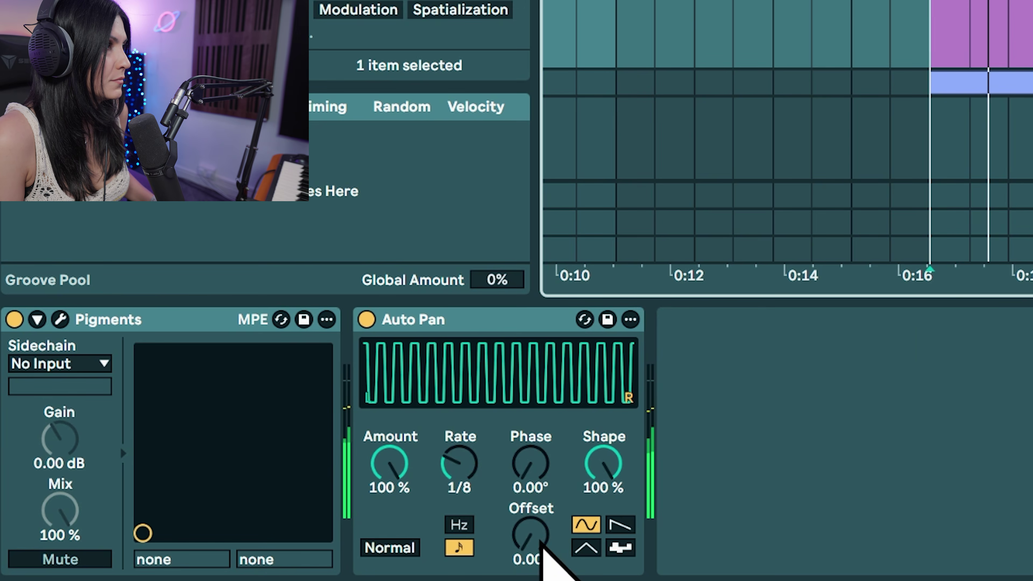
drag(541, 547, 541, 488)
key(Delete)
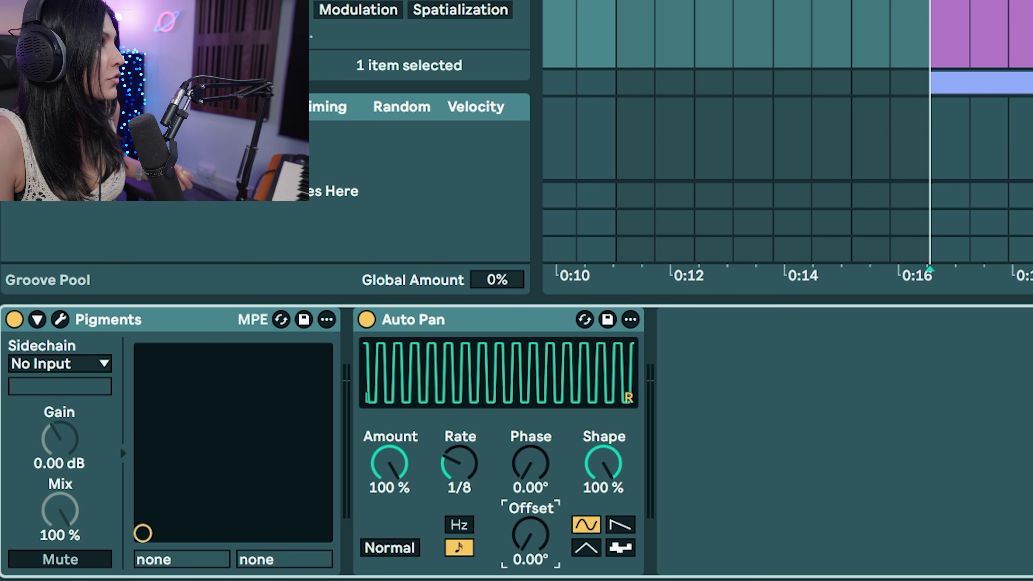
Step: Add an LFO modulator after Auto Pan and map it to Auto Pan's Offset
click(419, 40)
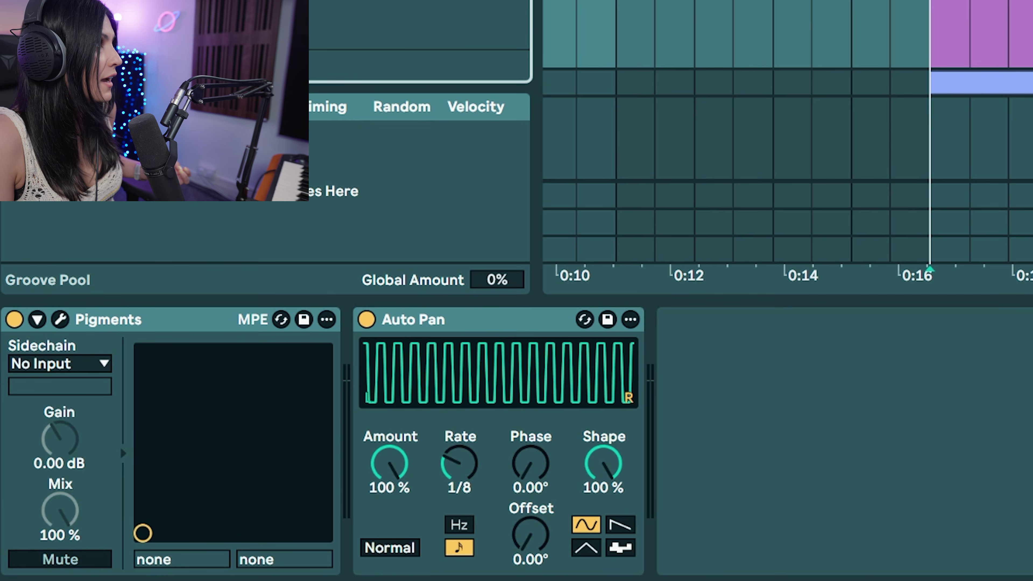
key(Return)
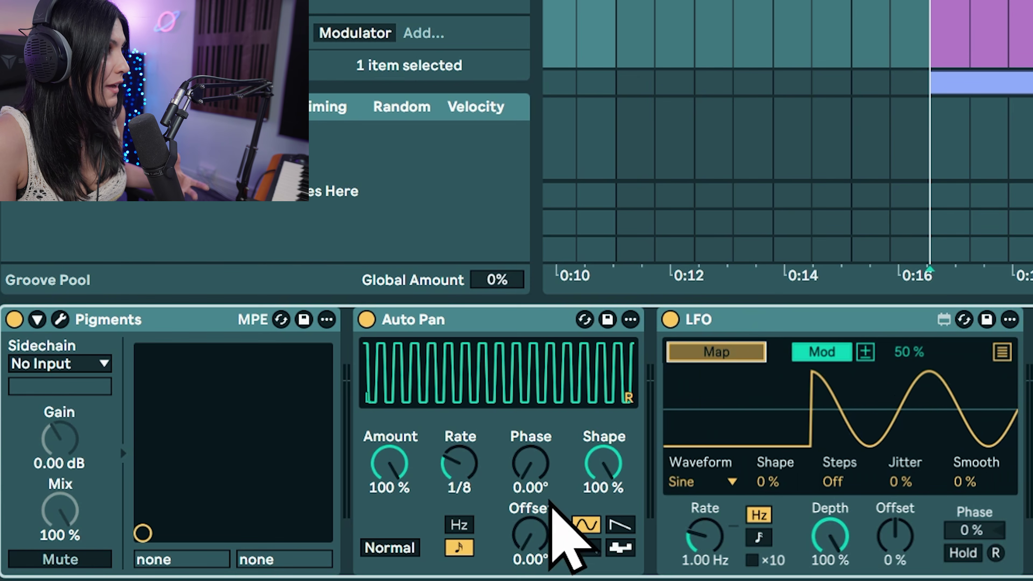
click(537, 543)
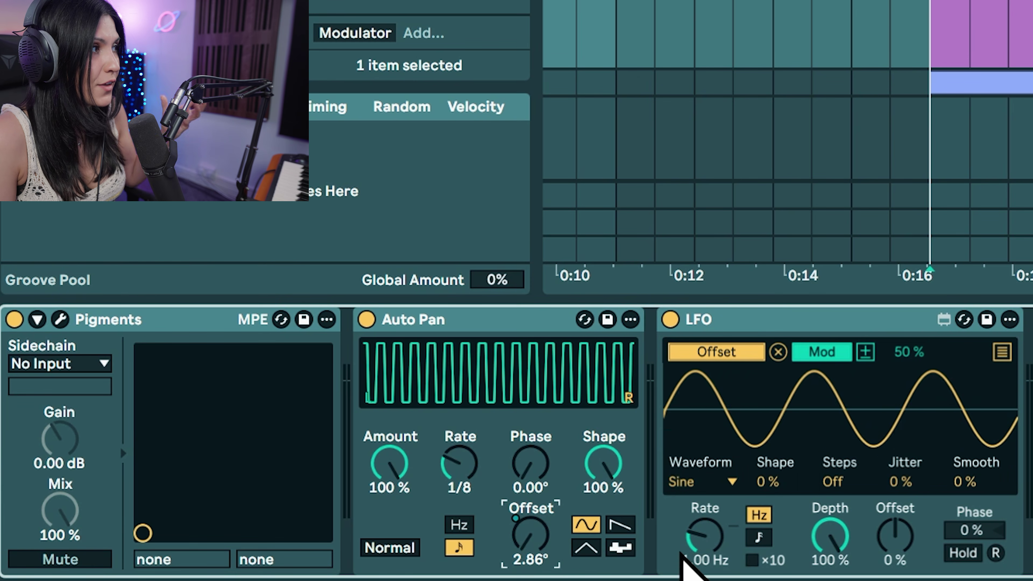
Step: Sync the LFO to a 1/4 rate, set its modulation amount to 100%, and adjust the rate during playback
click(759, 538)
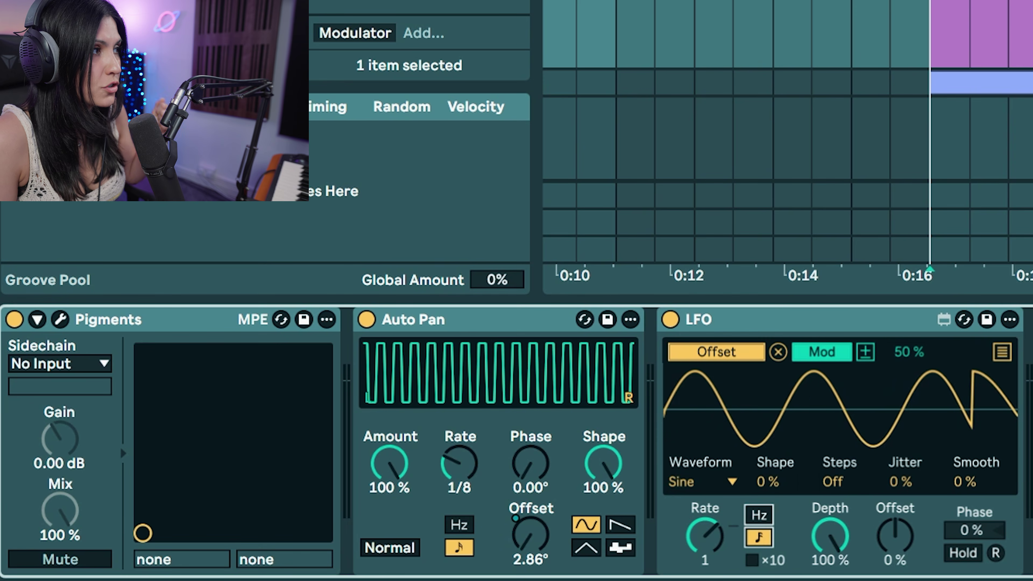
mouse_move(705, 537)
mouse_down()
mouse_move(705, 521)
mouse_move(703, 543)
mouse_up()
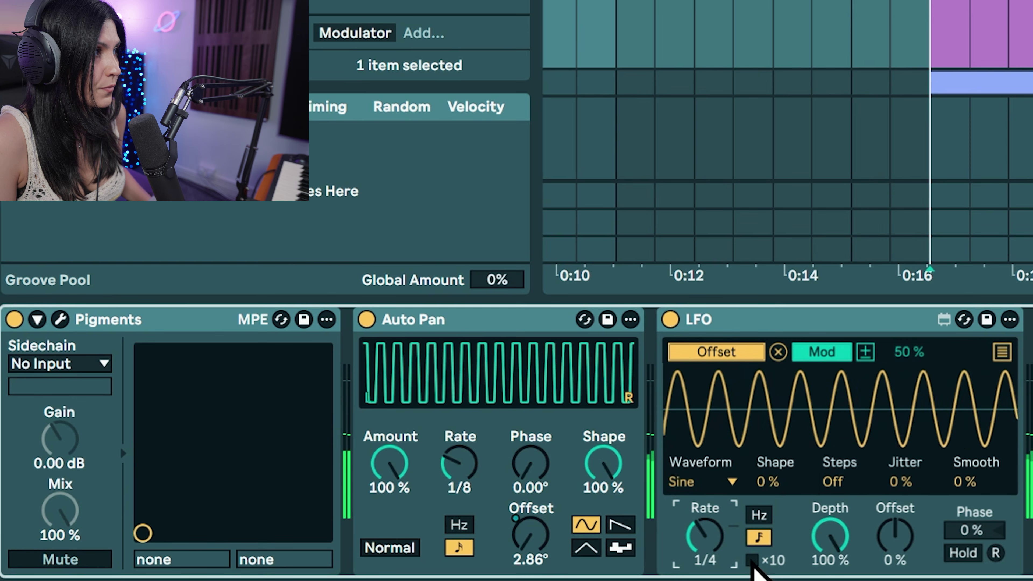
click(1001, 352)
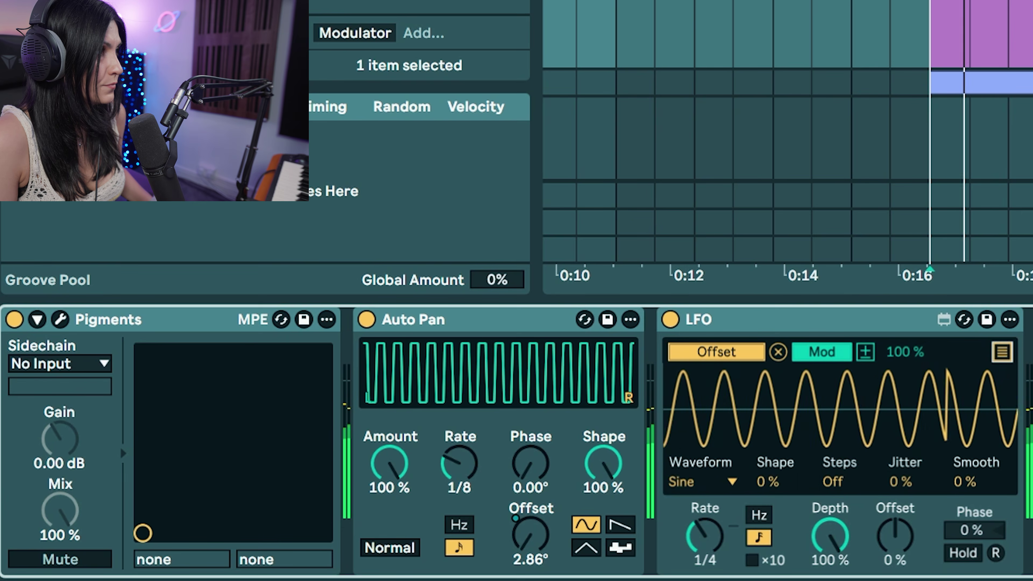
mouse_move(706, 539)
mouse_down()
mouse_move(705, 513)
mouse_move(700, 547)
mouse_up()
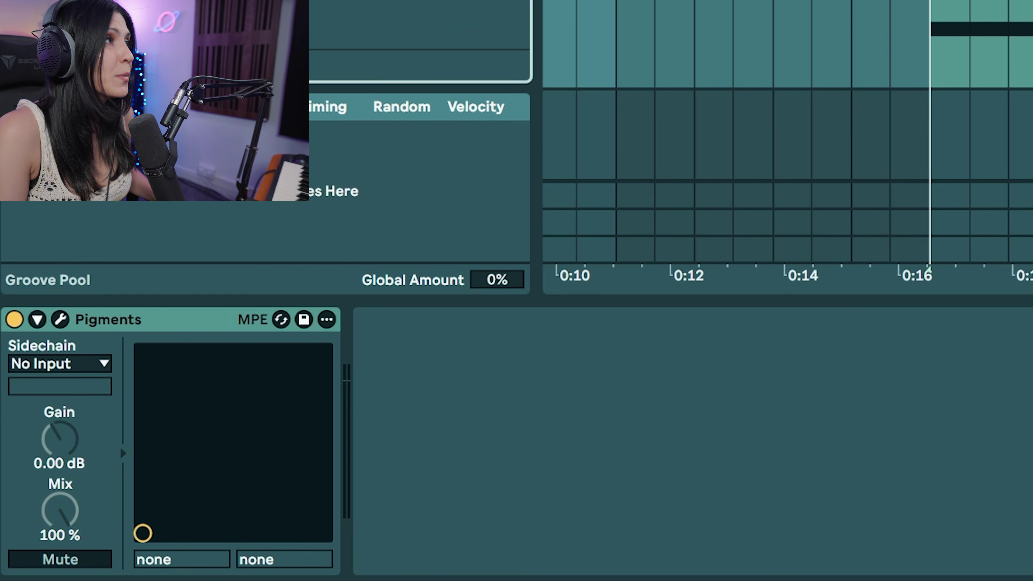
Step: Check the sustained F3 notes in the 10 Pigments clip and add a Gate after that track's synth
drag(1029, 122, 641, 291)
click(641, 290)
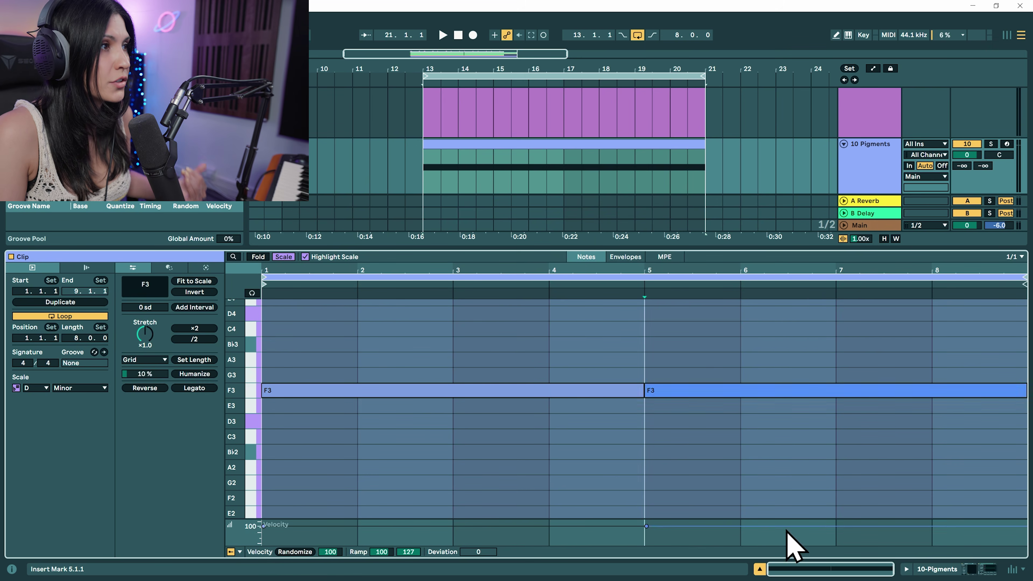
click(759, 569)
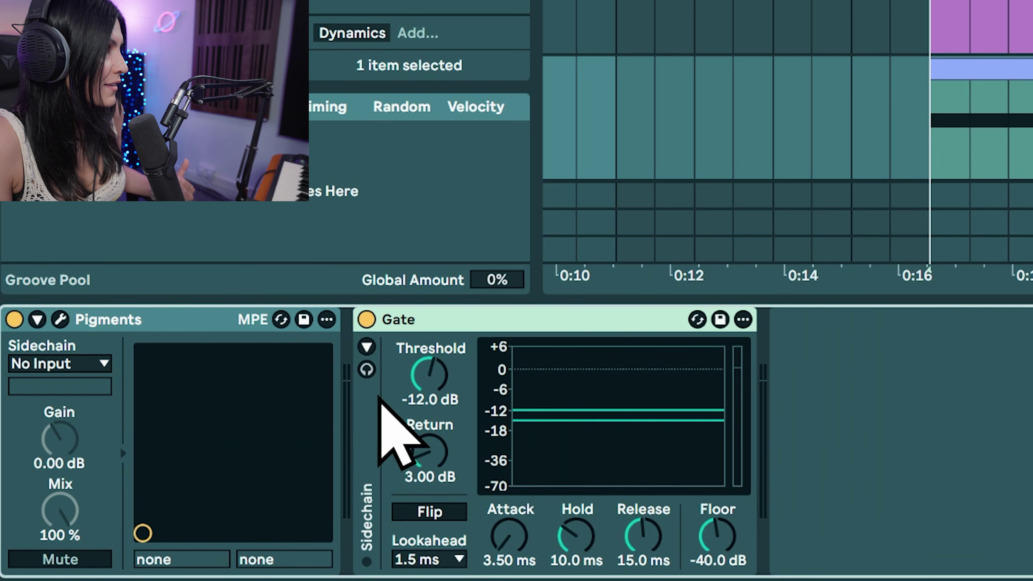
Step: Turn on the Gate's external sidechain, view its available sources, and lower the threshold to -14.3 dB
click(366, 346)
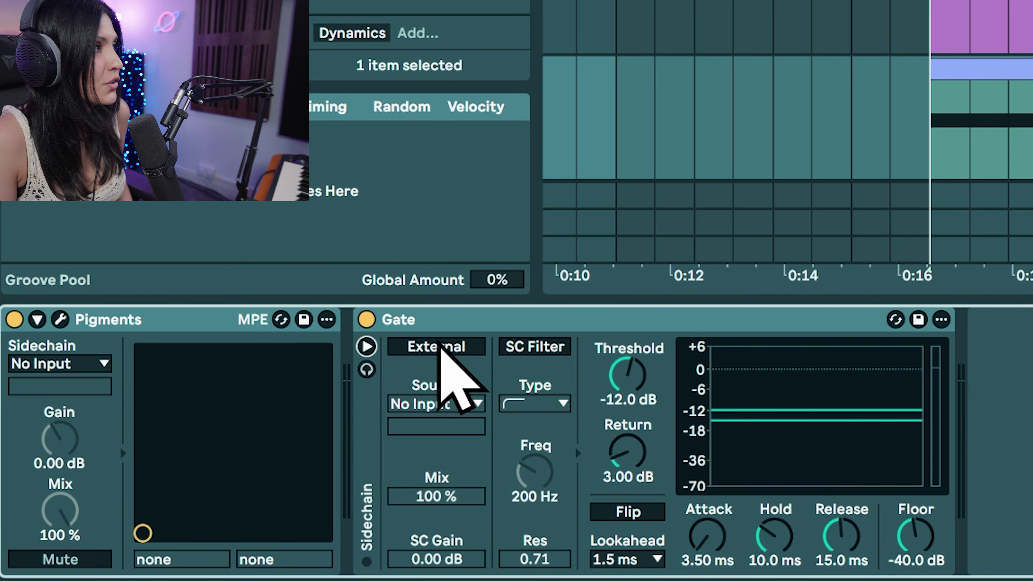
click(443, 347)
click(447, 404)
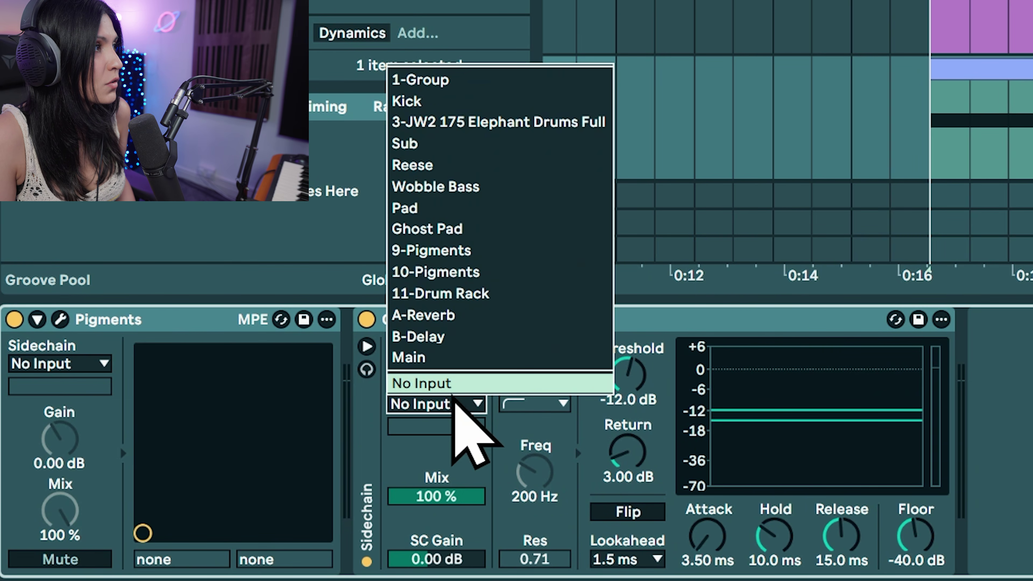
key(Escape)
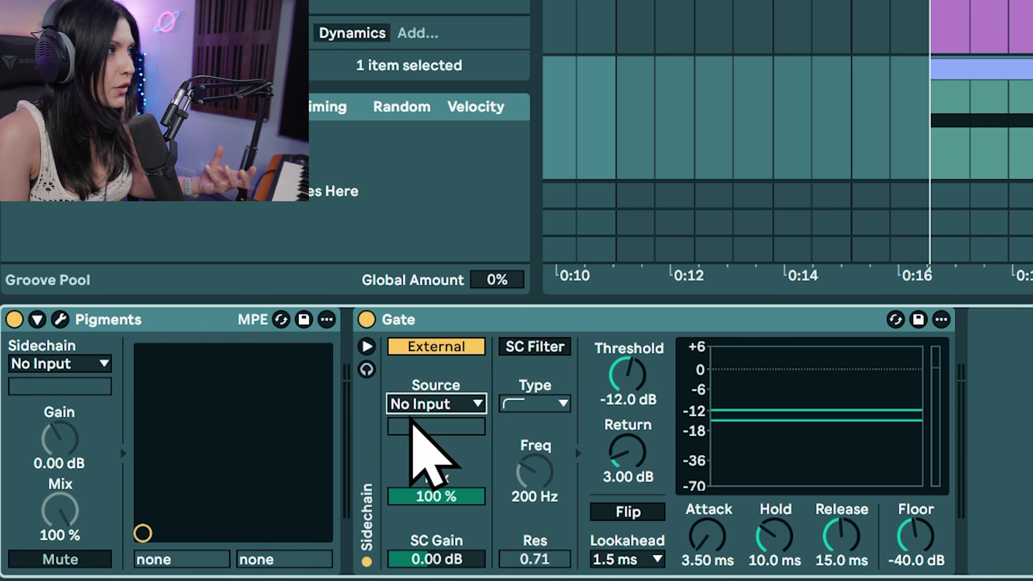
drag(627, 391, 626, 401)
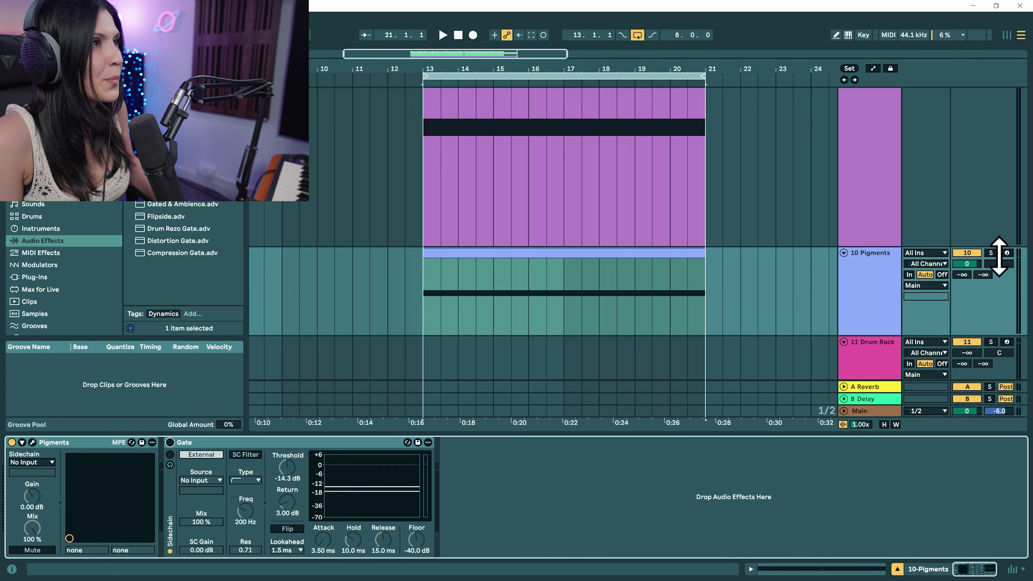
Step: Audition the 10 Pigments clip with the Gate bypassed, and compare it with the Gate enabled without external sidechain
click(428, 308)
key(space)
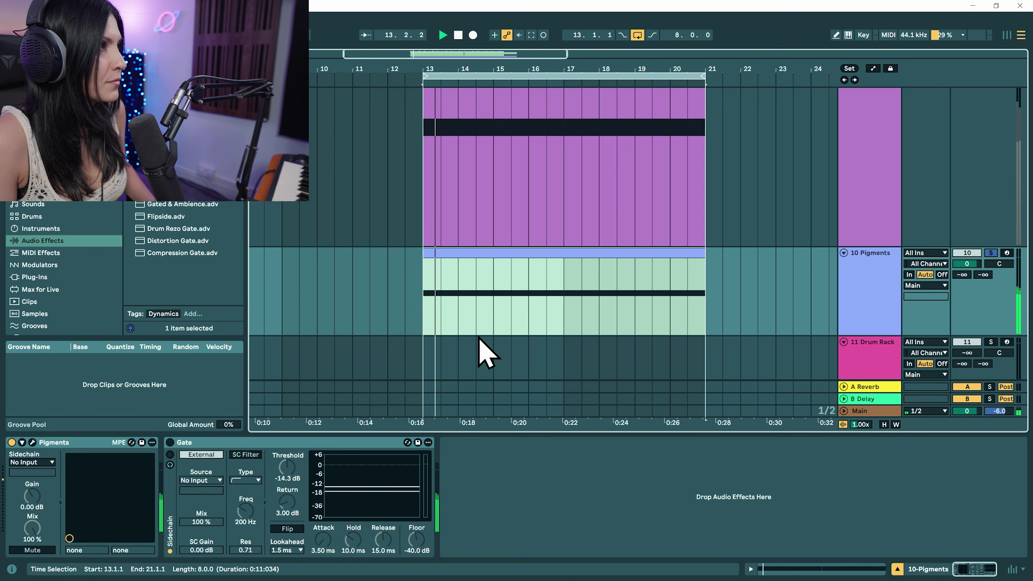
click(170, 442)
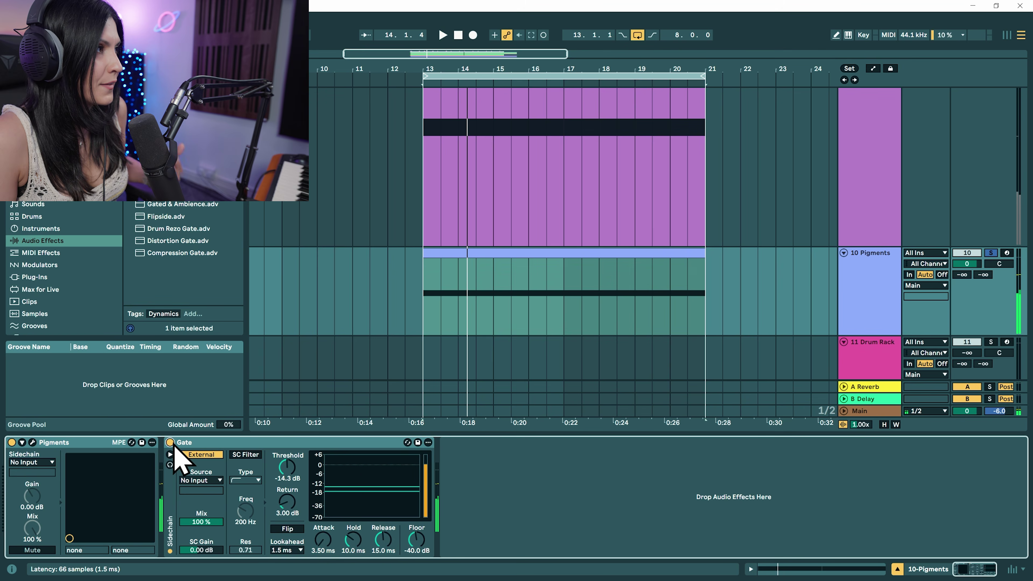
click(197, 455)
key(space)
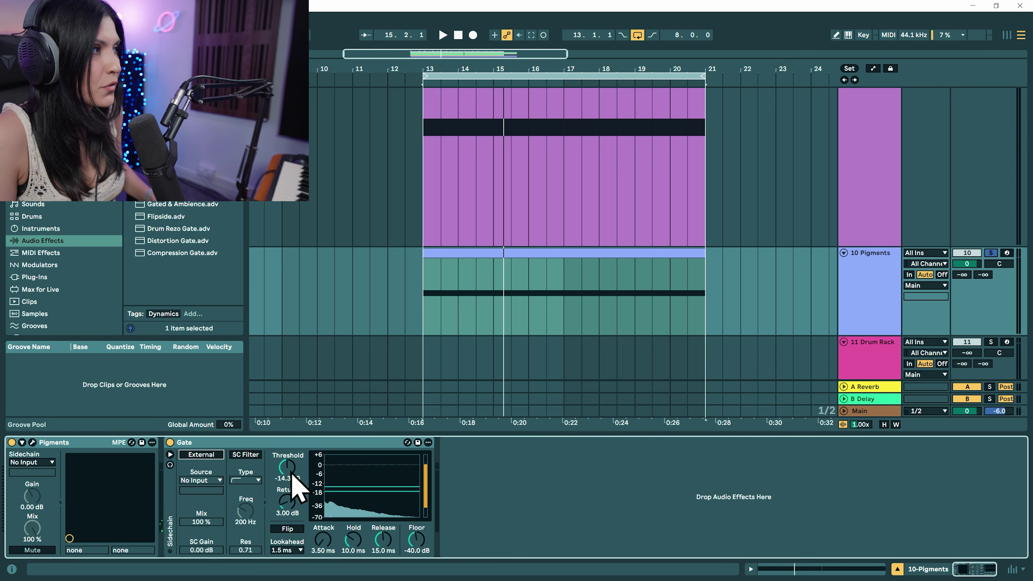
Step: Set the Gate's threshold to -17.8 dB during playback and switch its external sidechain back on
key(space)
mouse_move(292, 476)
mouse_down()
mouse_move(291, 506)
mouse_move(292, 483)
mouse_up()
key(space)
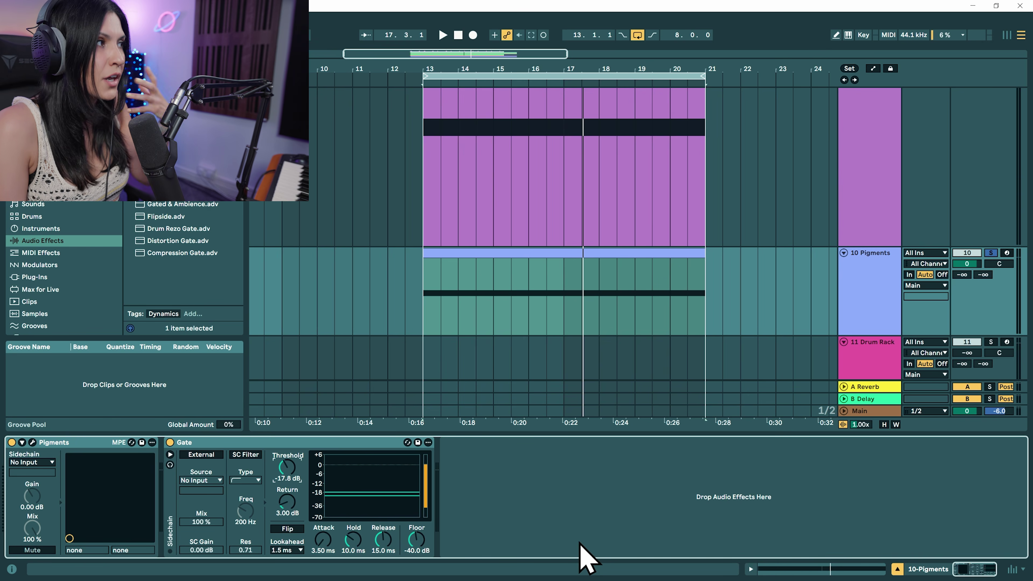
click(215, 456)
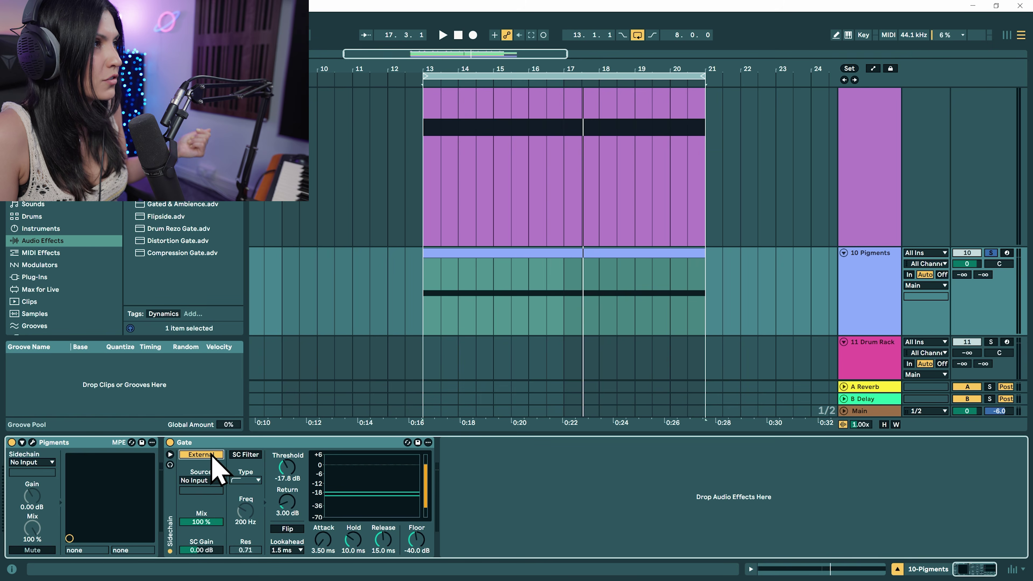
Step: Shorten the DHDSP1_Hihat_13 sample in the Drum Rack to just its initial hit and set its fade-out to 21.9 ms
click(891, 362)
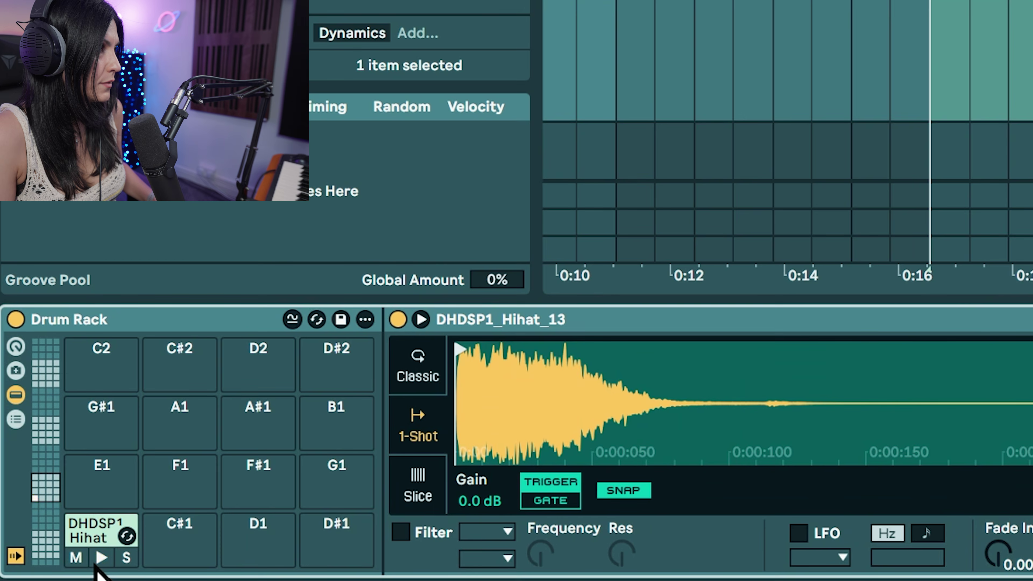
click(50, 550)
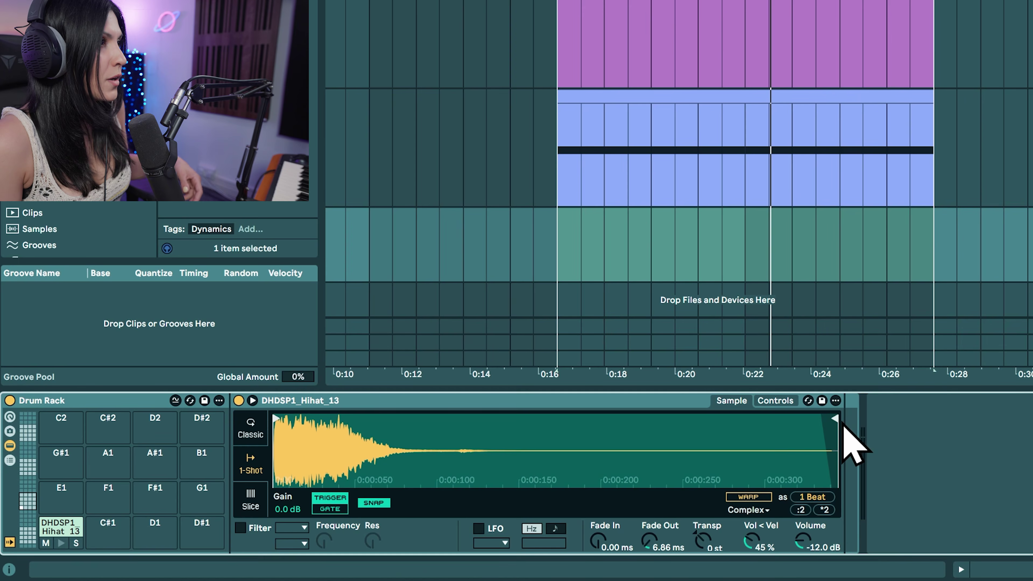
drag(813, 421, 361, 452)
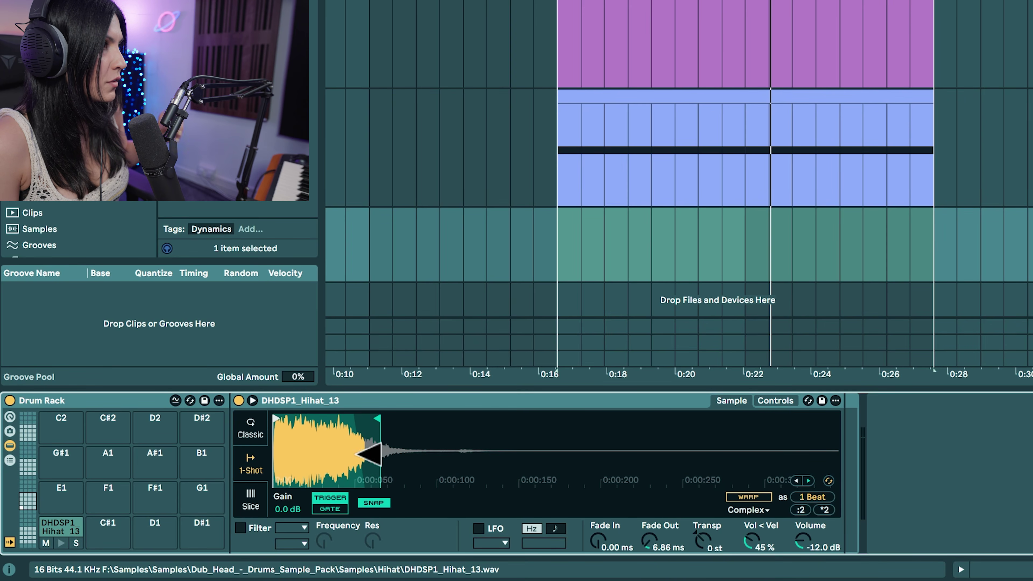
drag(649, 541, 650, 536)
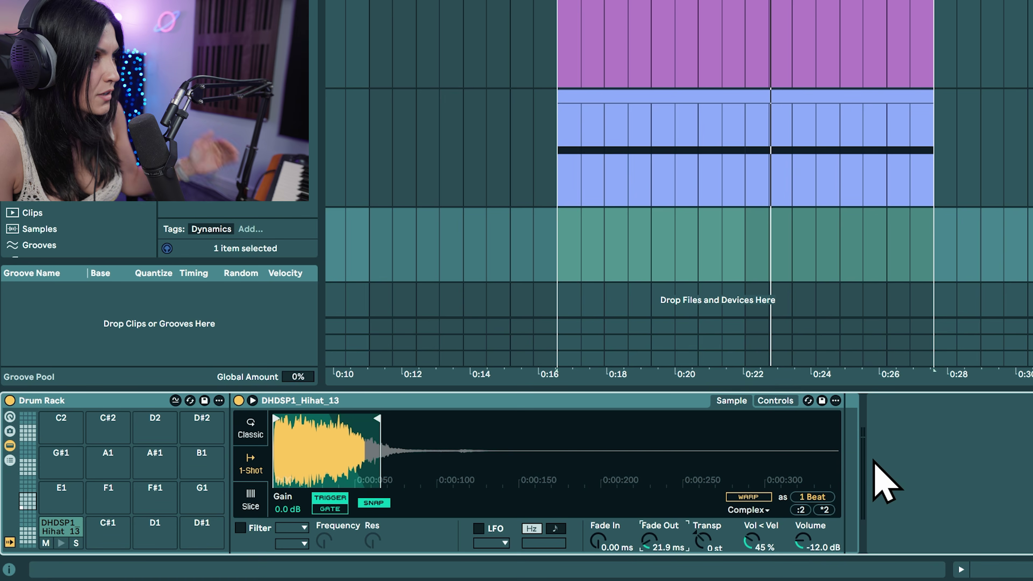
Step: Create an empty eight-bar MIDI clip on the 11 Drum Rack track from bar 13 to bar 21
drag(561, 267, 931, 249)
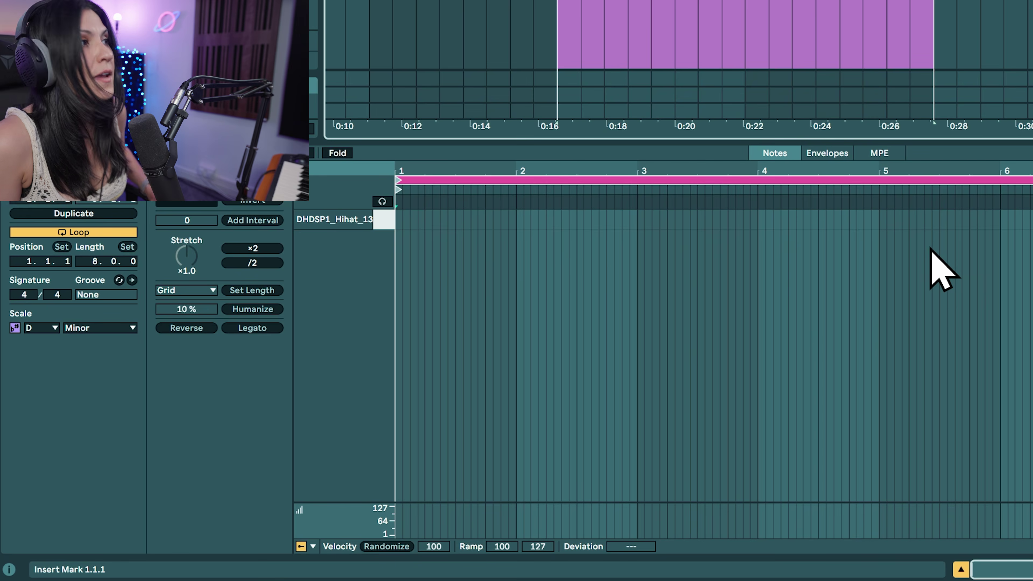
right_click(450, 393)
key(Escape)
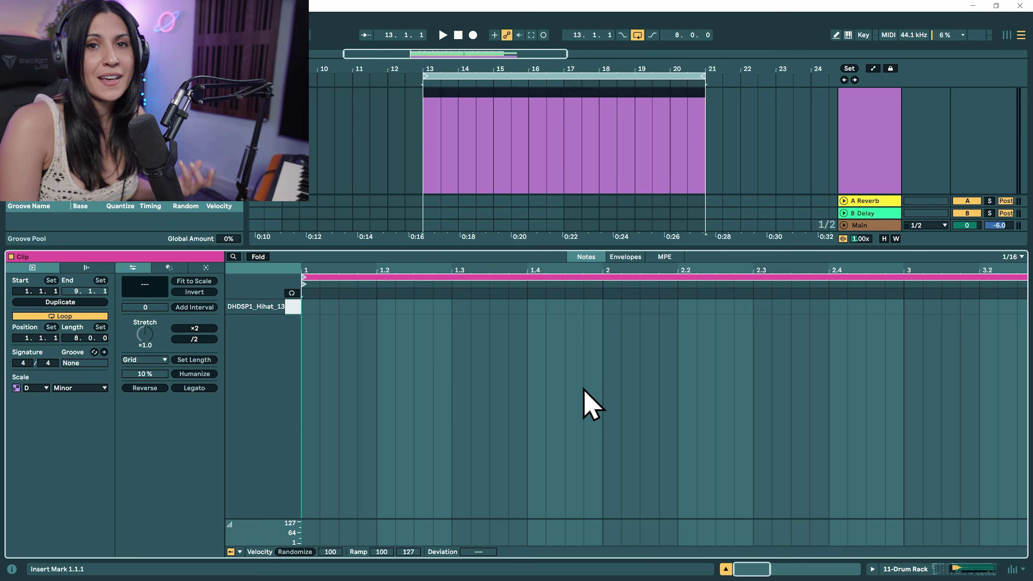
Step: Draw four consecutive 1/16 hi-hat notes across the clip's first beat and select them all
right_click(621, 408)
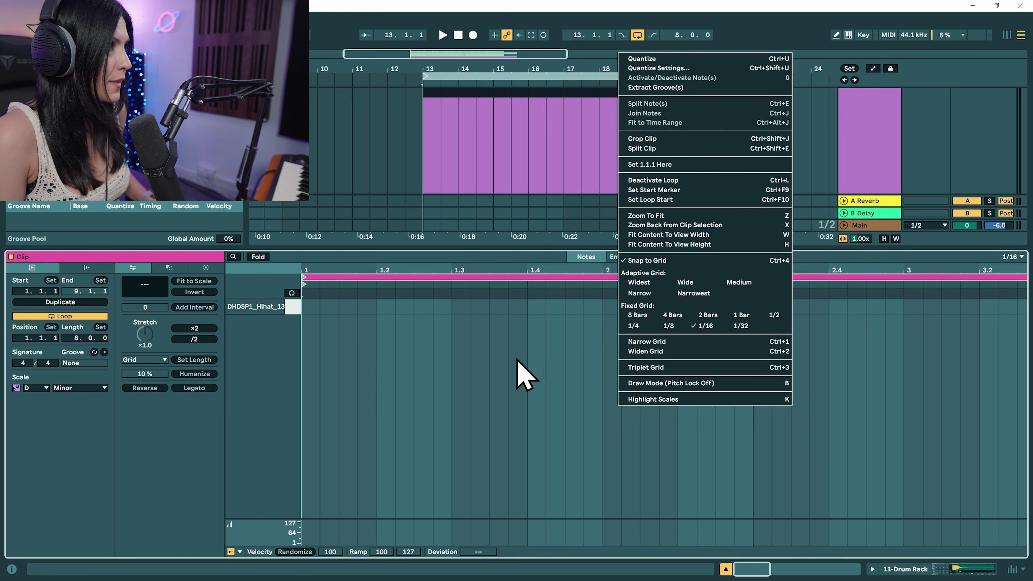
click(315, 318)
double_click(310, 306)
double_click(330, 306)
double_click(348, 306)
double_click(366, 305)
drag(368, 332, 306, 310)
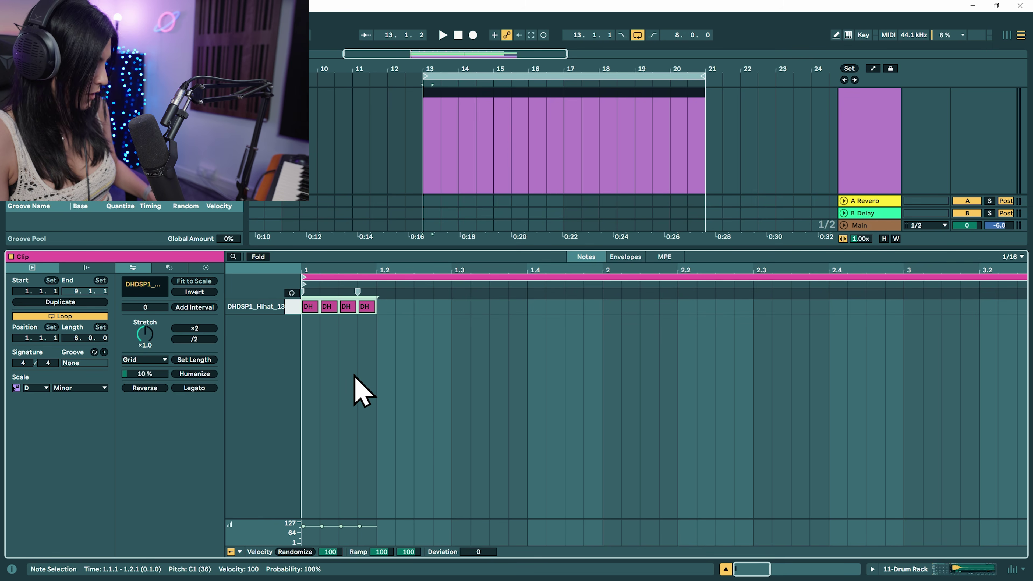
Step: Duplicate the four-note hi-hat group repeatedly until sixteenth notes fill the entire eight-bar clip
key(ctrl+d)
key(ctrl+d)
key(ctrl+d)
key(ctrl+d)
key(ctrl+d)
key(ctrl+d)
key(ctrl+d)
key(ctrl+d)
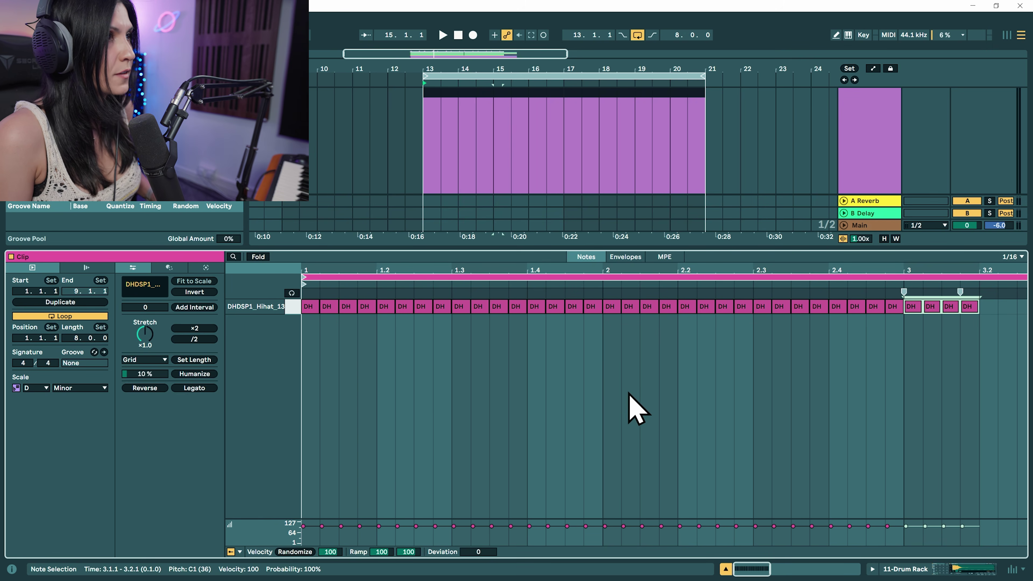
drag(738, 269, 577, 281)
key(ctrl+d)
key(ctrl+d)
key(ctrl+d)
key(ctrl+d)
key(ctrl+d)
key(ctrl+d)
key(ctrl+d)
key(ctrl+d)
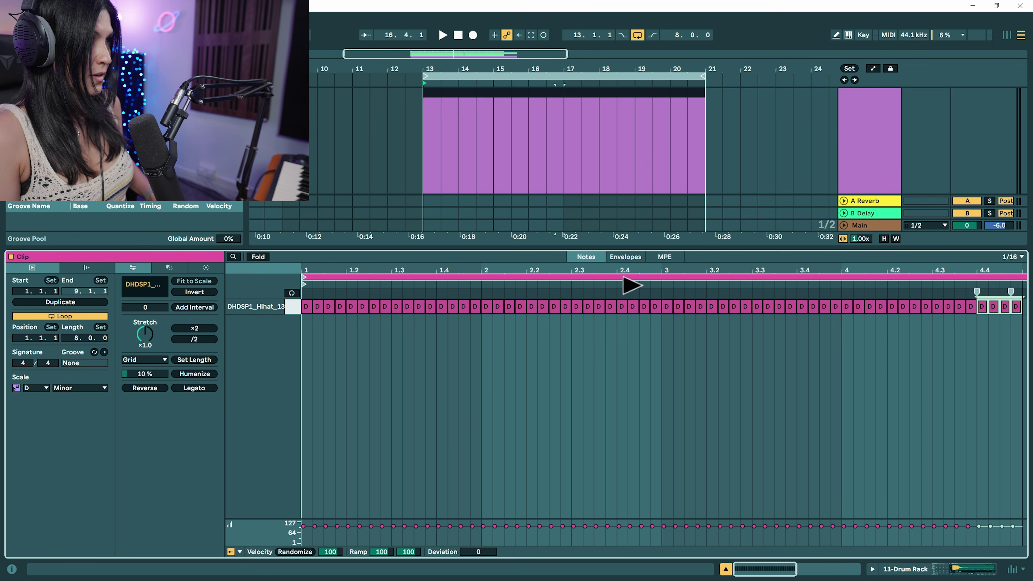
scroll(663, 185, down, 2)
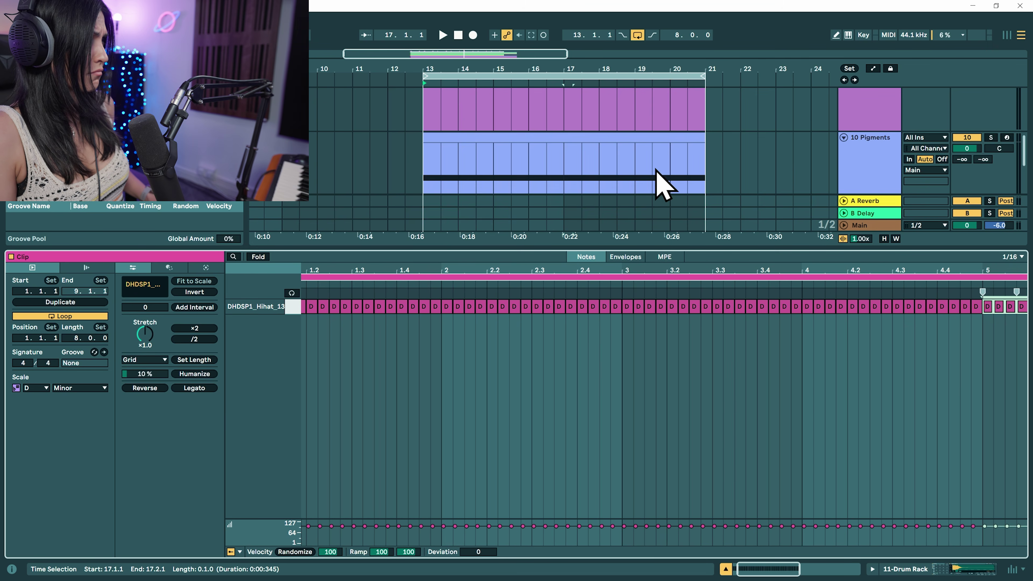
scroll(743, 213, down, 4)
key(ctrl+d)
key(ctrl+d)
key(ctrl+d)
key(ctrl+d)
key(ctrl+d)
key(ctrl+d)
key(ctrl+d)
key(ctrl+d)
key(ctrl+d)
key(ctrl+d)
key(ctrl+d)
key(ctrl+d)
key(ctrl+d)
key(ctrl+d)
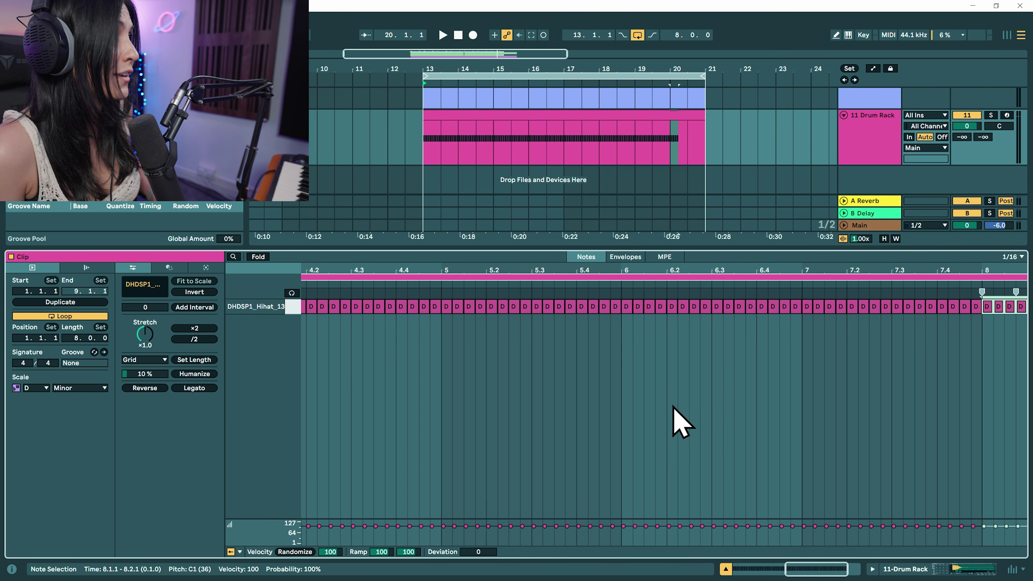
key(ctrl+d)
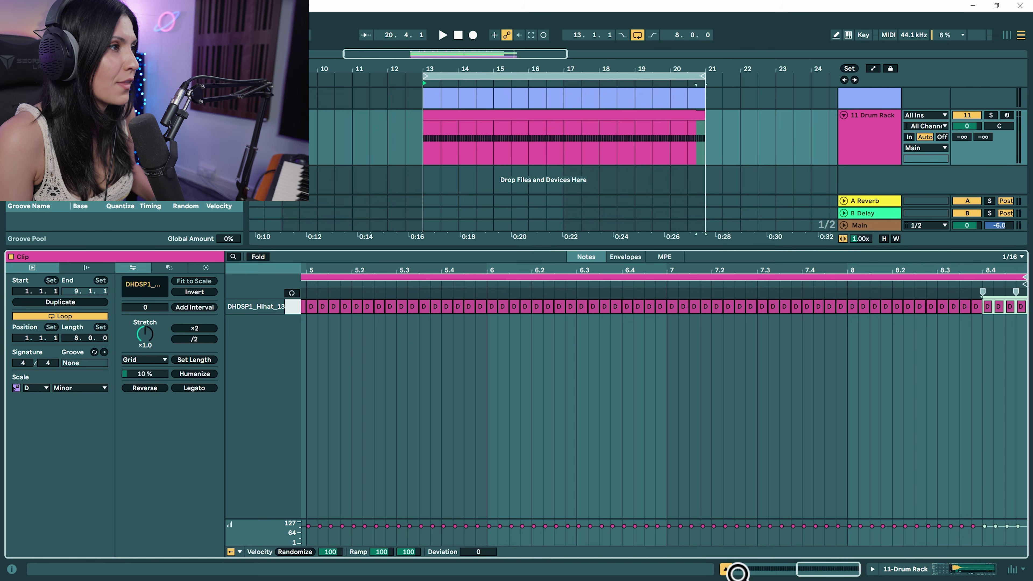
Step: Solo the 11 Drum Rack track, audition its hi-hat pattern and lower the track volume to -∞
click(725, 568)
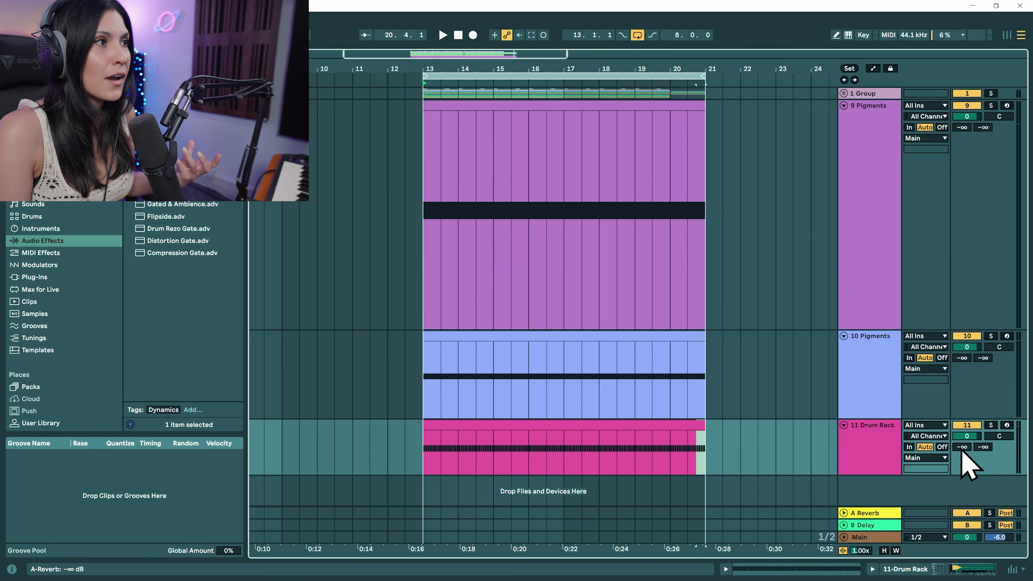
click(854, 450)
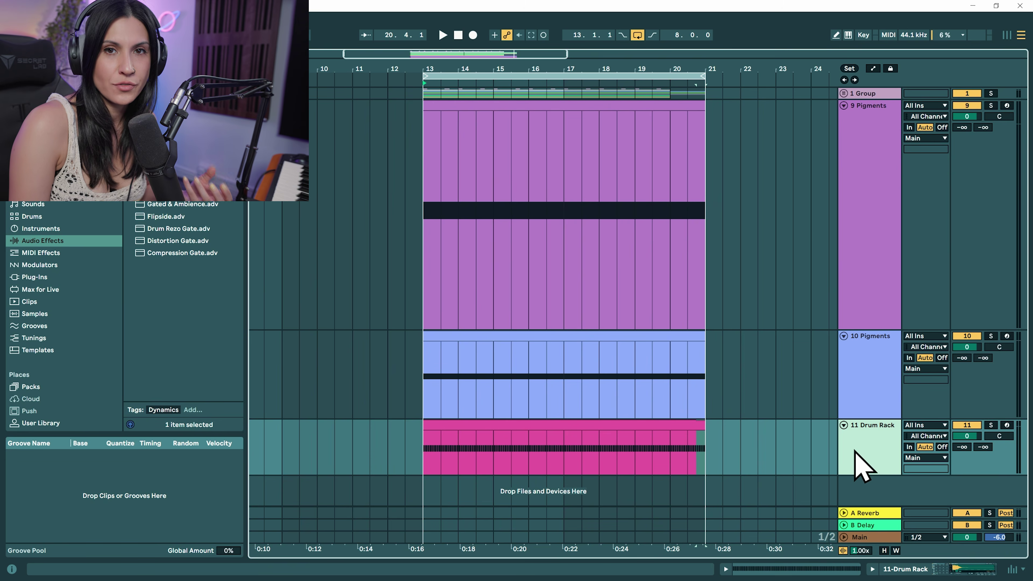
click(993, 427)
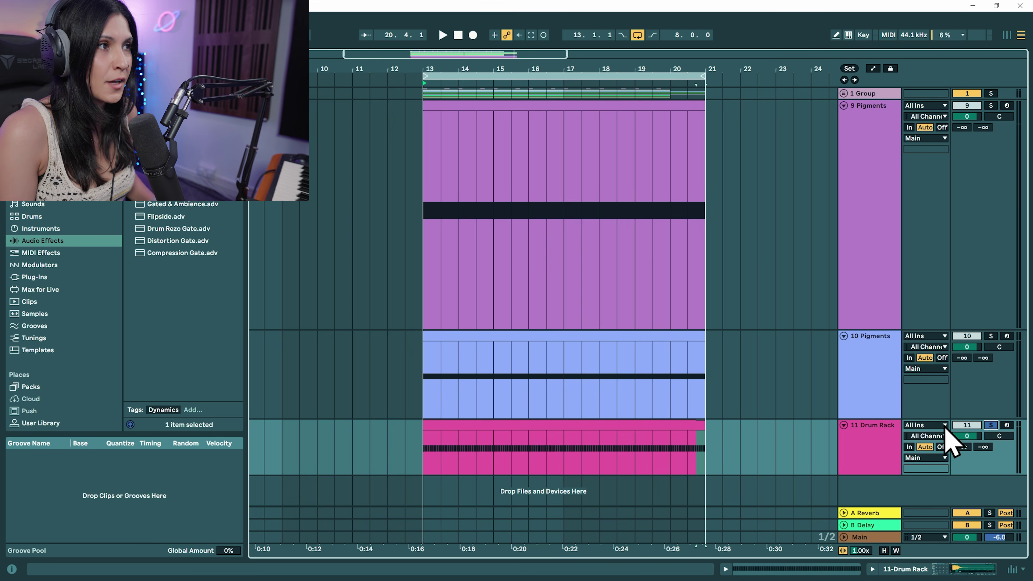
key(space)
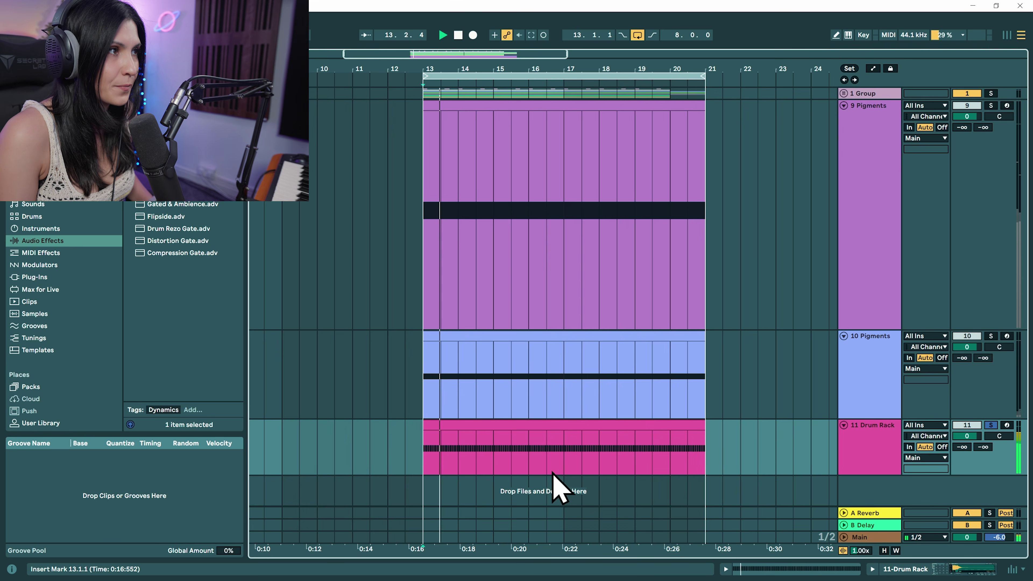
key(space)
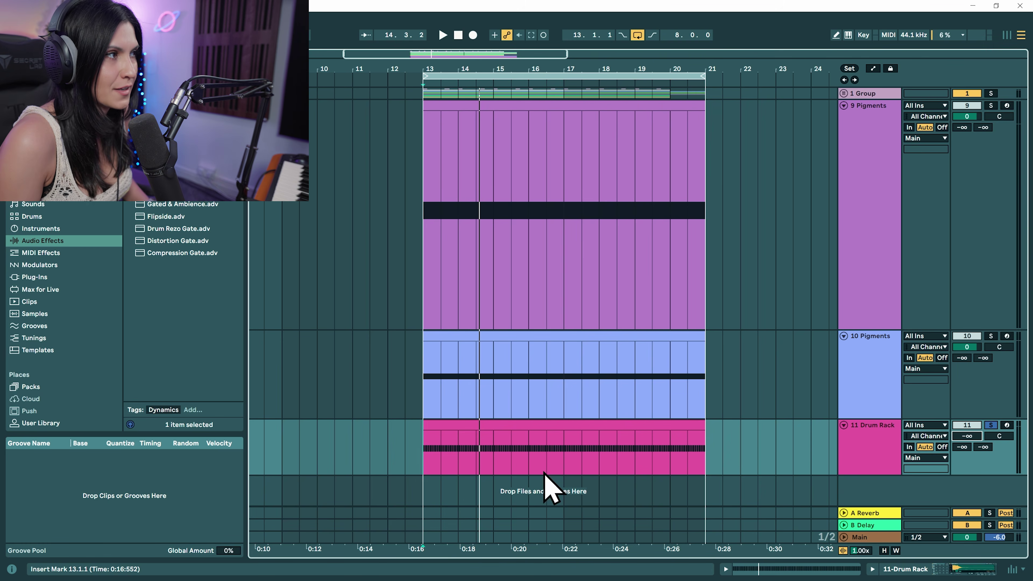
Step: Set the external sidechain source of the Gate on 10 Pigments to 11-Drum Rack
double_click(883, 351)
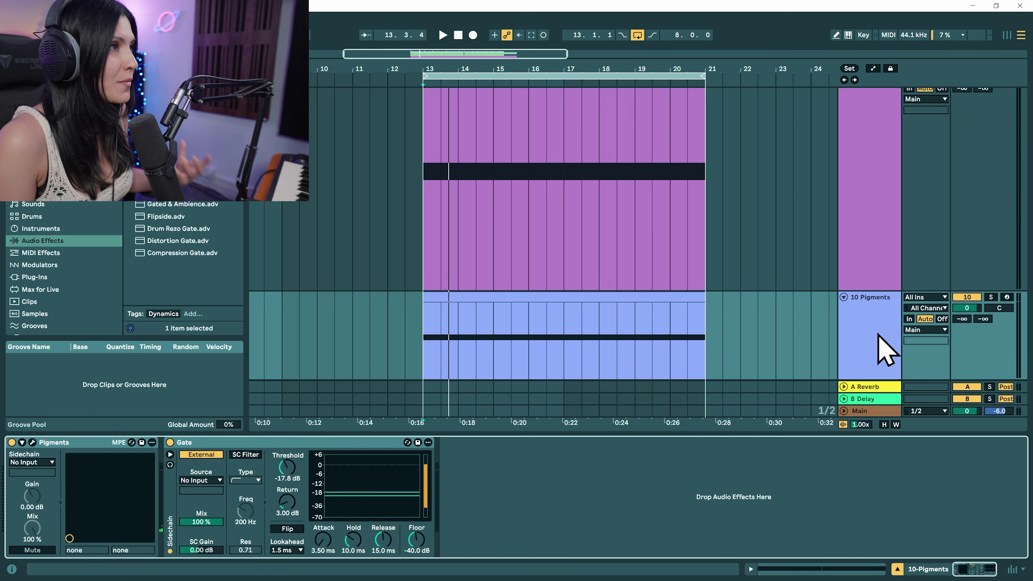
click(209, 481)
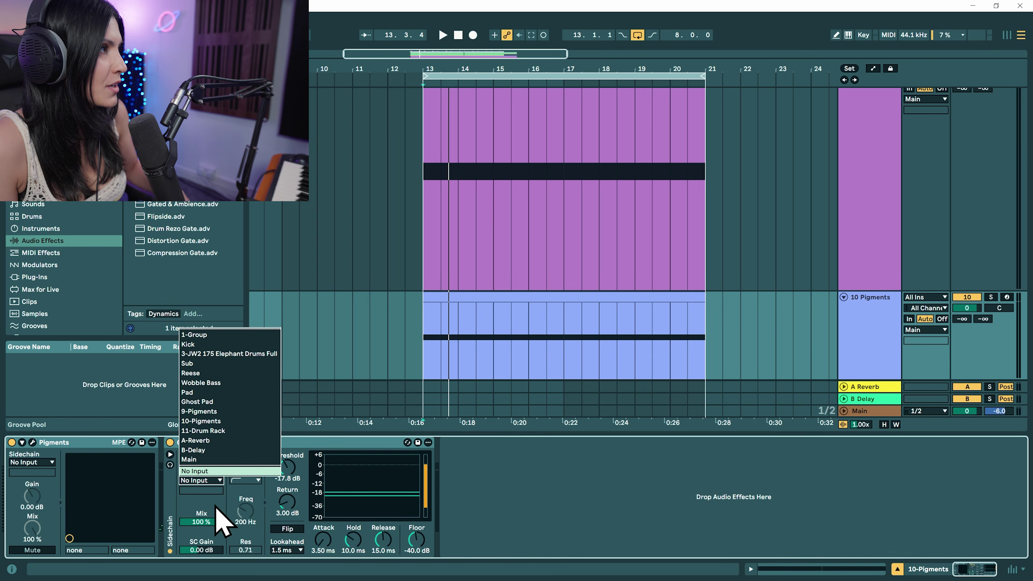
click(220, 431)
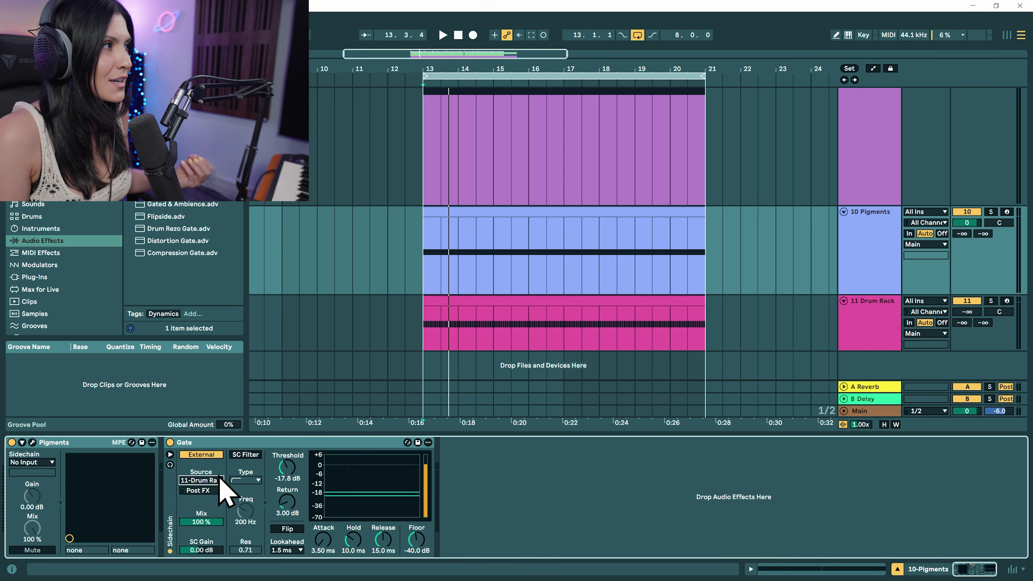
Step: Audition 10 Pigments and 11 Drum Rack soloed together from bar 13, comparing the sound with the Gate bypassed and enabled
click(426, 288)
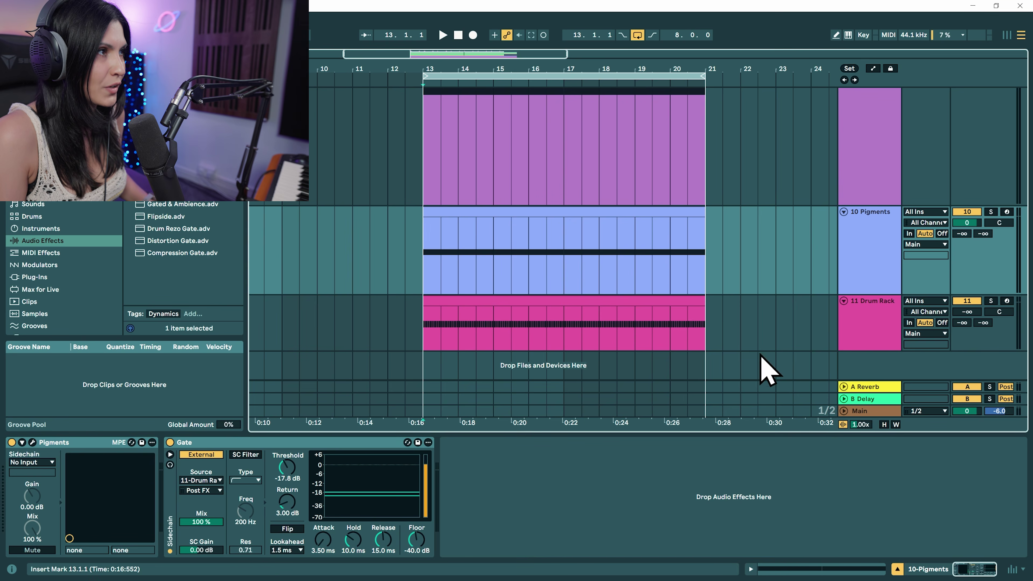
click(865, 348)
key(space)
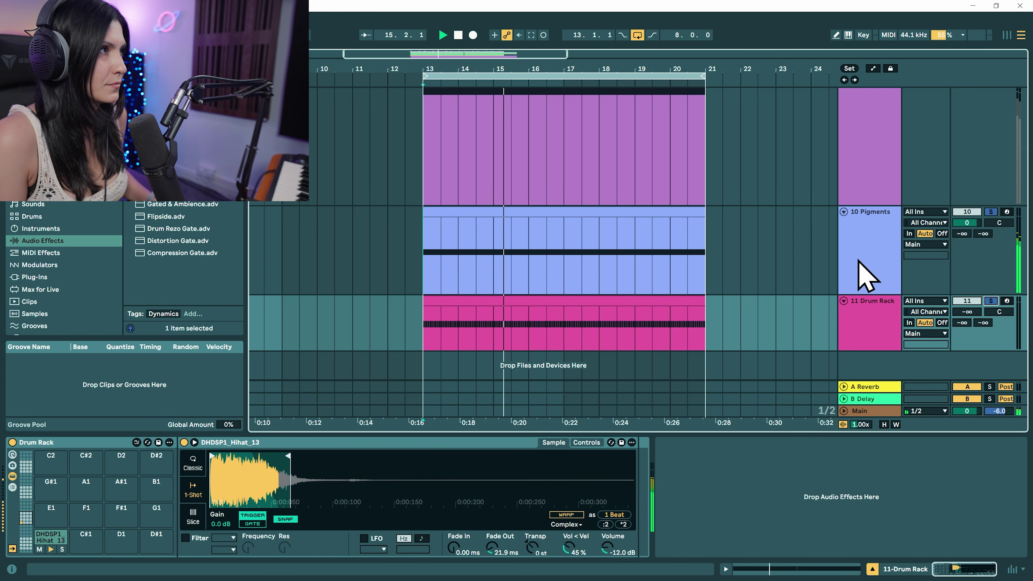
click(871, 271)
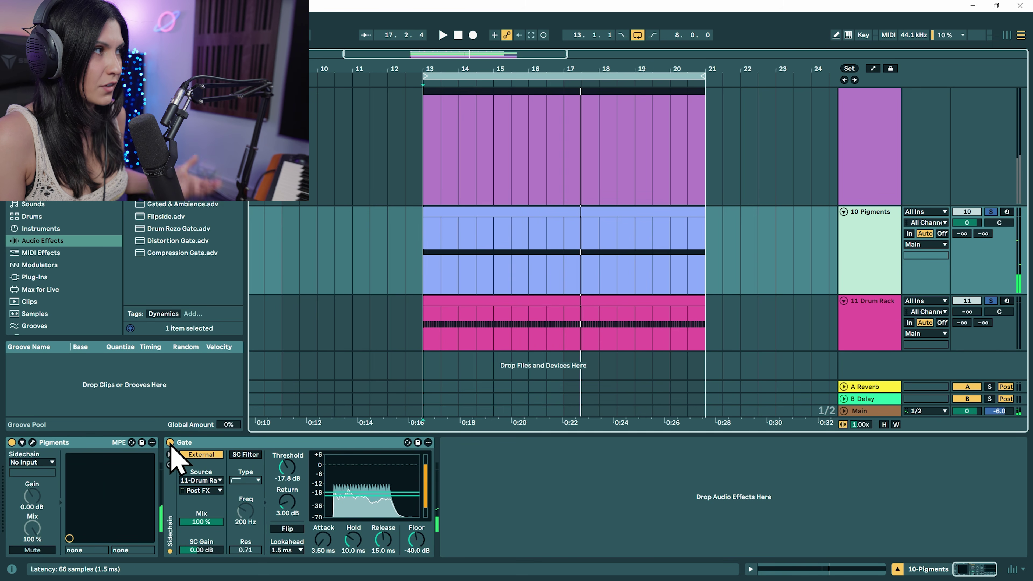
click(170, 443)
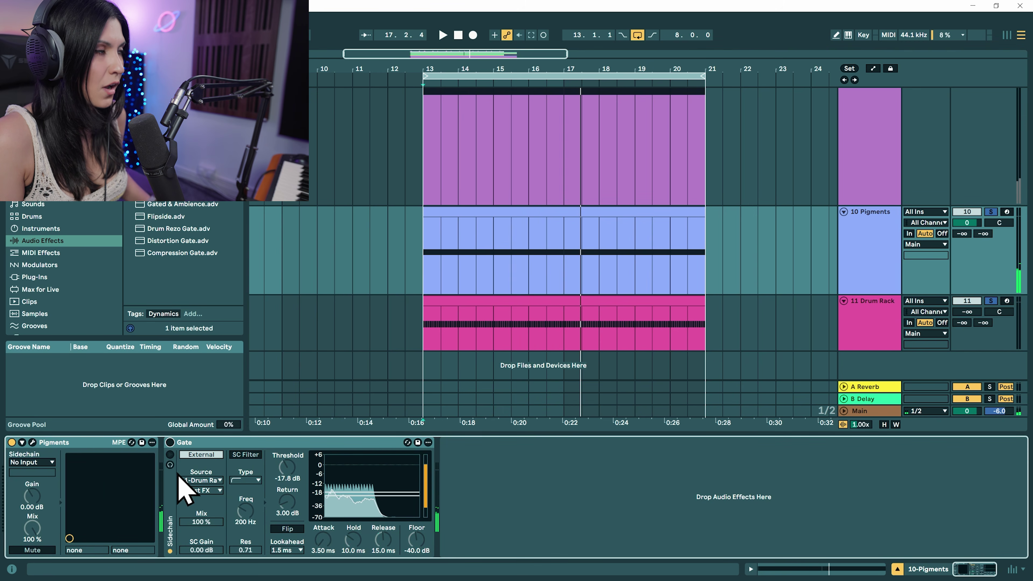
click(170, 442)
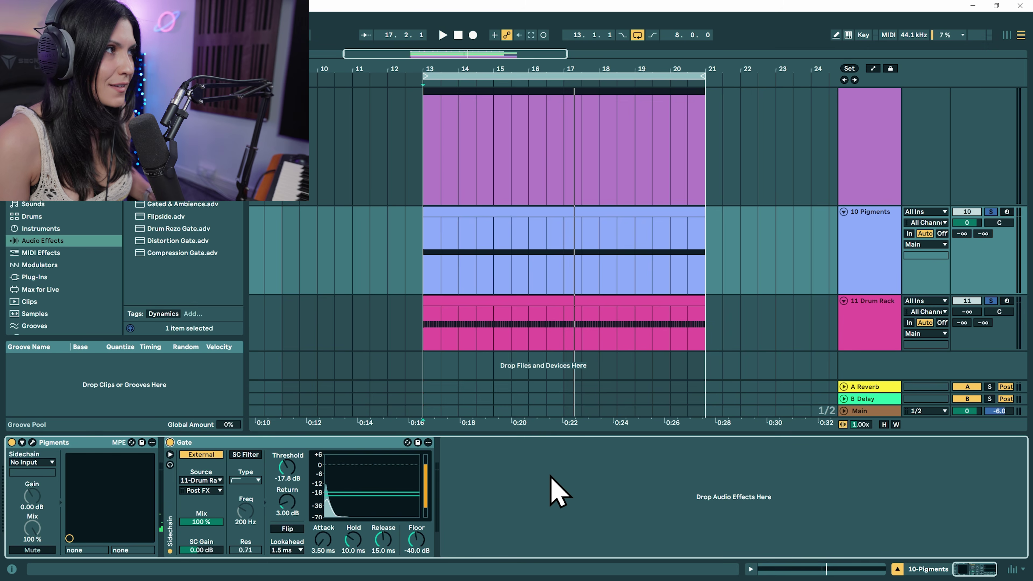
Step: In the Drum Rack clip, lengthen the hi-hat at 1.2.3 to an eighth note and the one at 1.4.1 to a full beat, then audition
double_click(535, 300)
click(449, 308)
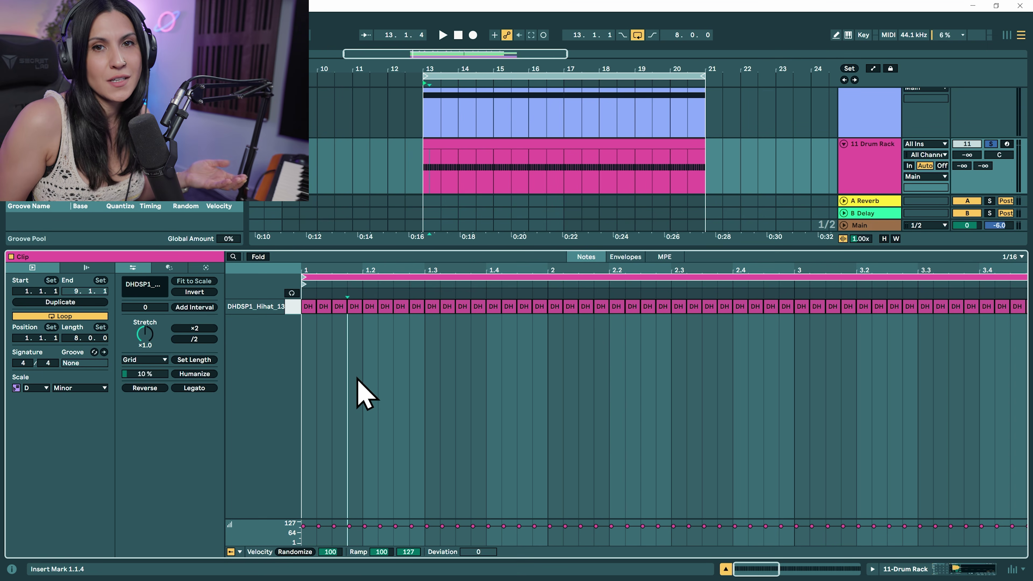
drag(393, 306, 411, 334)
click(528, 321)
double_click(510, 308)
double_click(526, 309)
drag(501, 310, 531, 306)
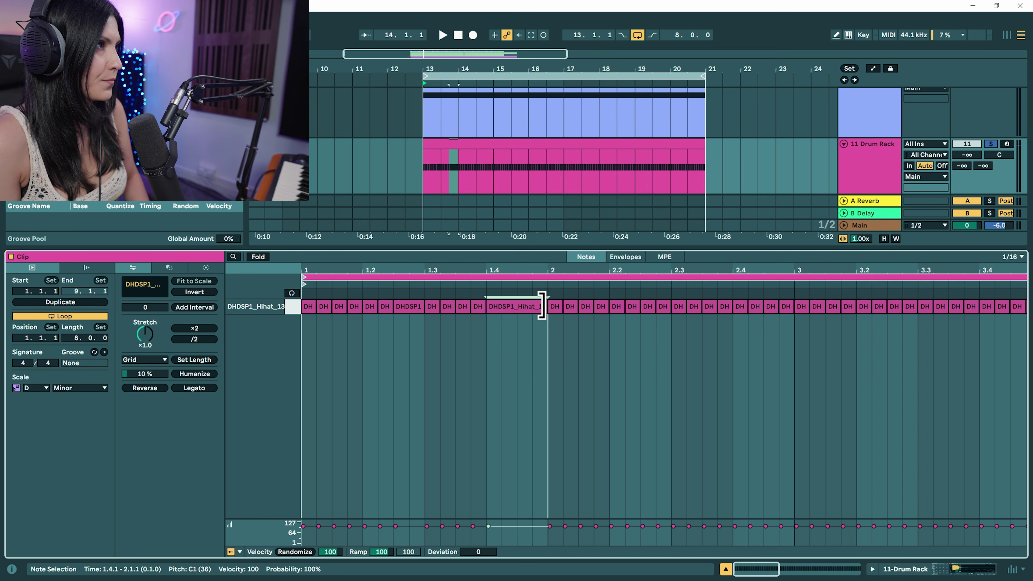
key(space)
key(space)
Step: Replace the hi-hats from 2.3.2 to 2.4.1 with one note three sixteenths long and play the pattern
click(671, 346)
drag(686, 320, 732, 309)
key(Delete)
key(space)
click(709, 356)
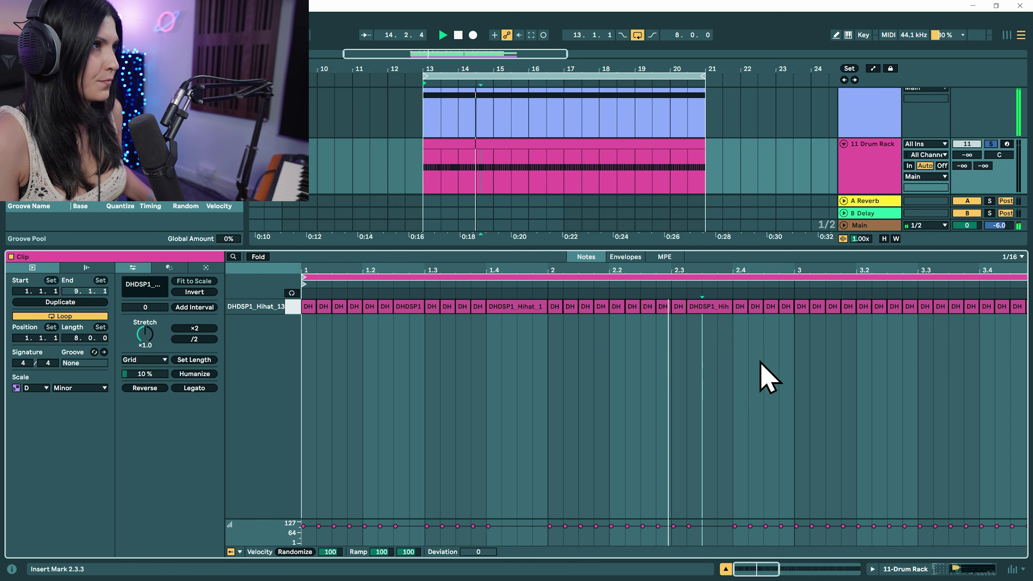
Step: Switch the grid to 1/32, fill beat 3.3 with eight 1/32 hi-hats and beat 3.4 with sixteenths, and play the pattern
mouse_move(934, 339)
mouse_down()
mouse_move(933, 323)
mouse_move(996, 339)
mouse_move(997, 314)
mouse_move(941, 323)
mouse_up()
right_click(966, 358)
click(909, 519)
key(Delete)
click(926, 307)
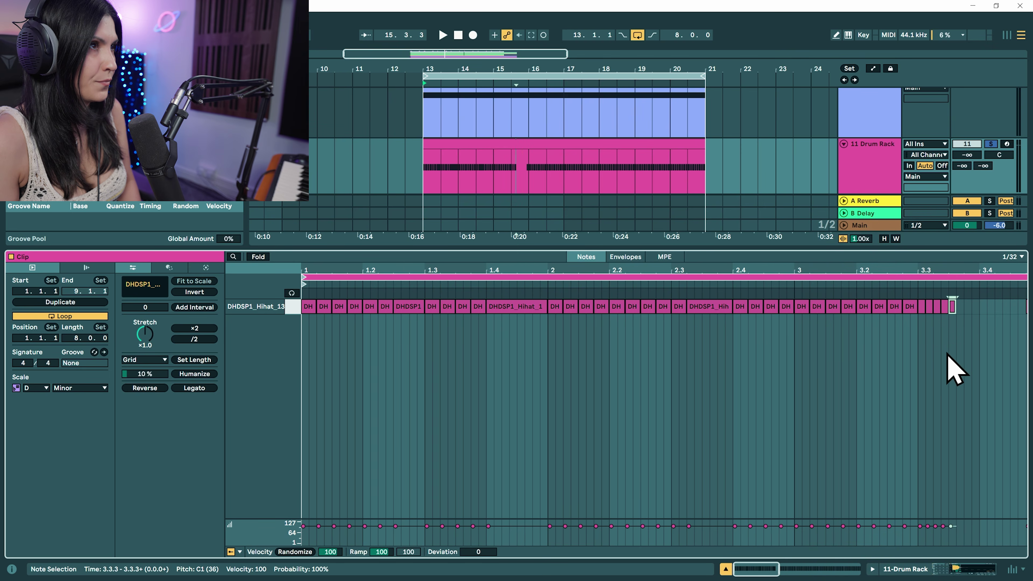
drag(917, 334, 991, 329)
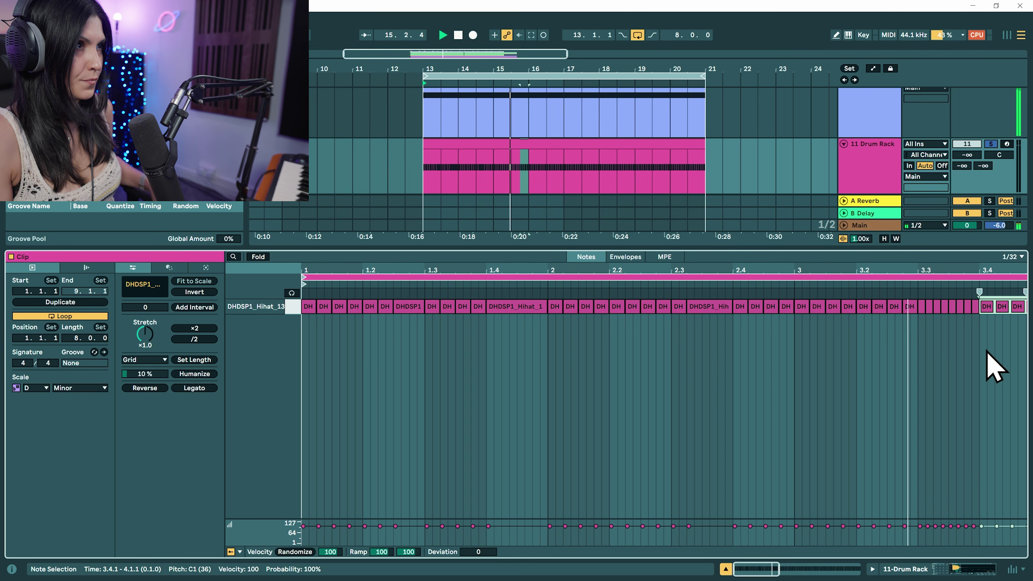
Step: Loop bars 13 to 15 of the 10 Pigments track and start playback
click(872, 134)
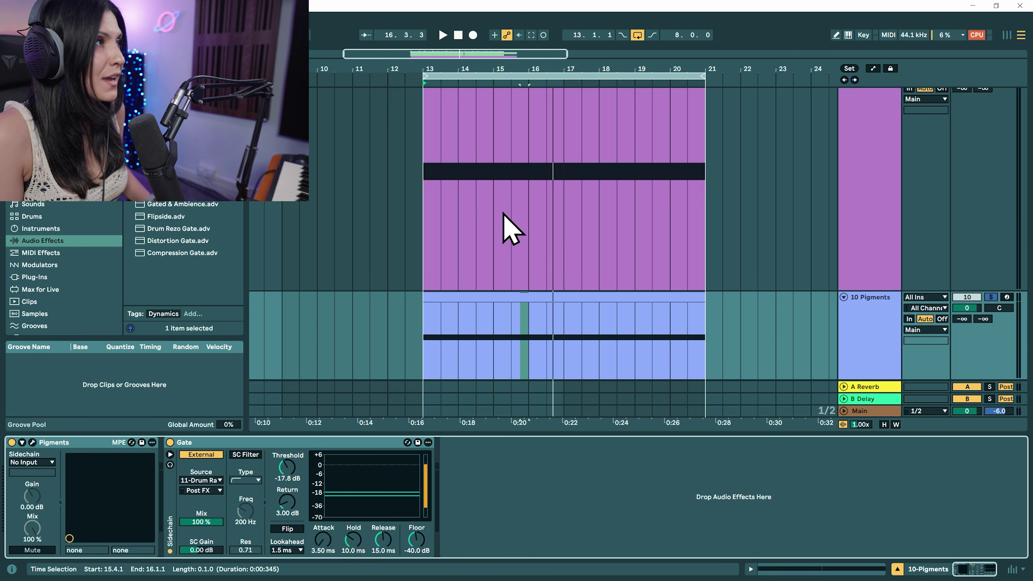
drag(437, 344, 479, 339)
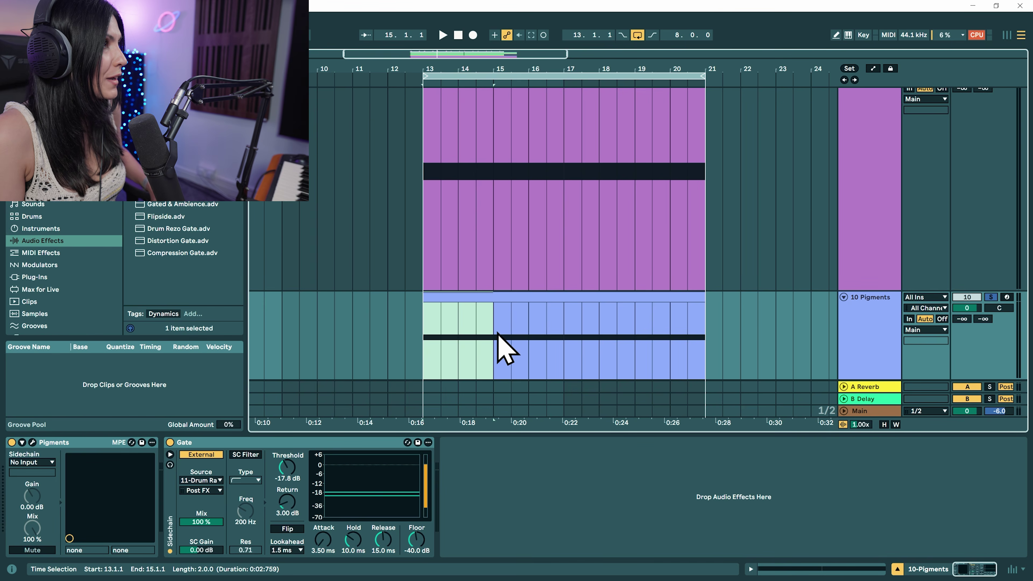
key(space)
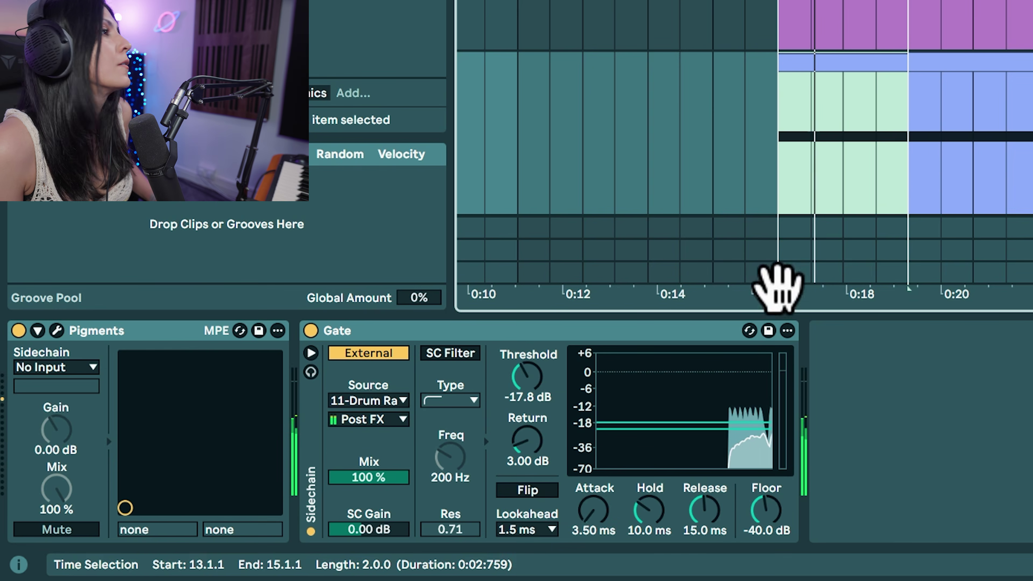
Step: Set the Gate's Hold to 5.70 ms, Release to 0.84 ms, Floor to -29.2 dB and Return to 4.57 dB
click(649, 508)
drag(649, 508, 648, 525)
drag(704, 509, 648, 497)
drag(739, 524, 740, 513)
mouse_move(545, 462)
mouse_down()
mouse_move(545, 437)
mouse_move(533, 458)
mouse_up()
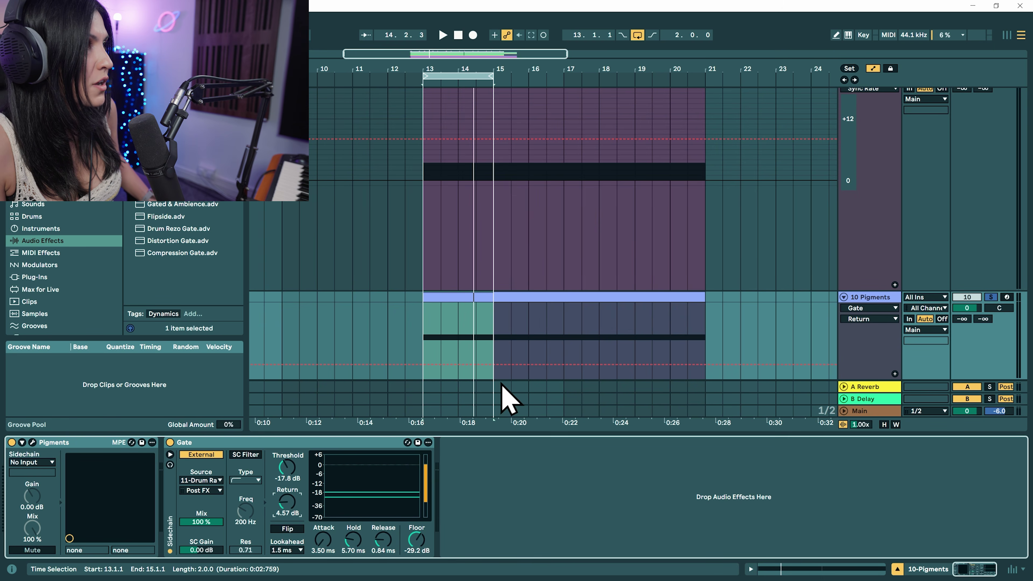
Step: Automate the Gate's Return on 10 Pigments as a steep rise from 4.57 dB between bars 13 and 15, and audition it
click(479, 365)
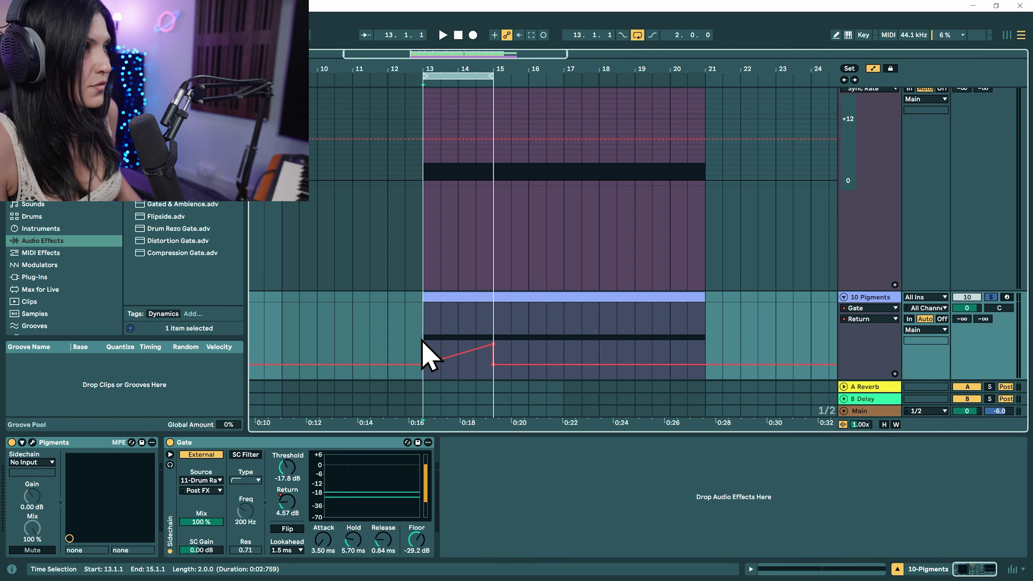
key(space)
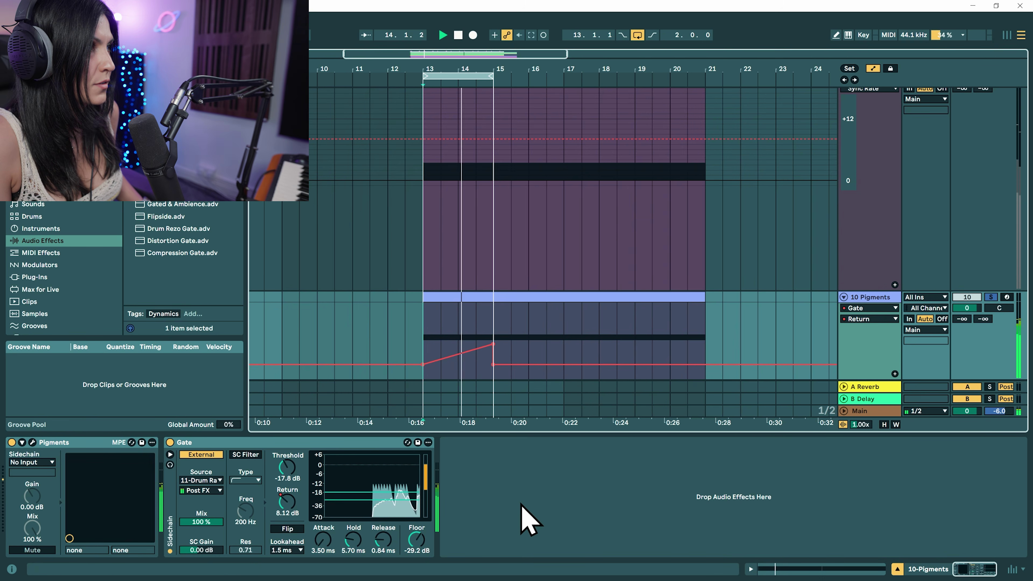
drag(493, 345, 493, 306)
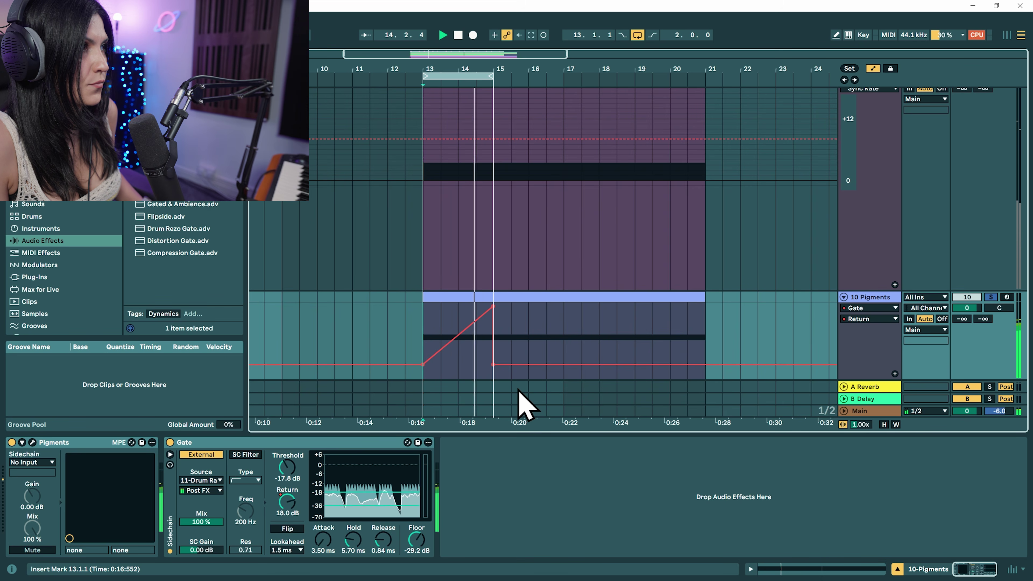
key(space)
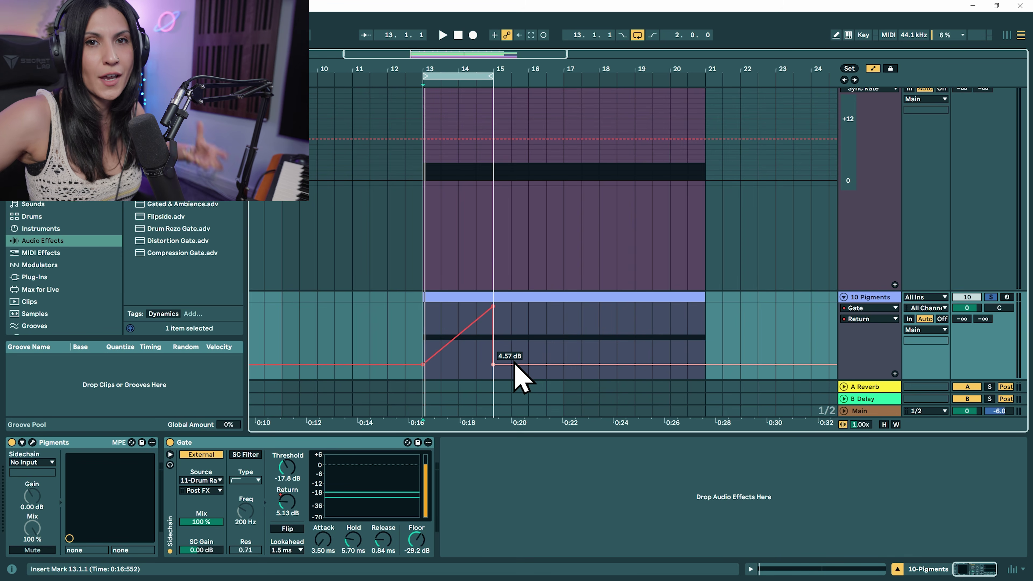
Step: Extend the 10 Pigments clip back to bar 5 and ramp the Gate's Return upward from bar 5 to bar 13
key(minus)
drag(335, 337, 516, 341)
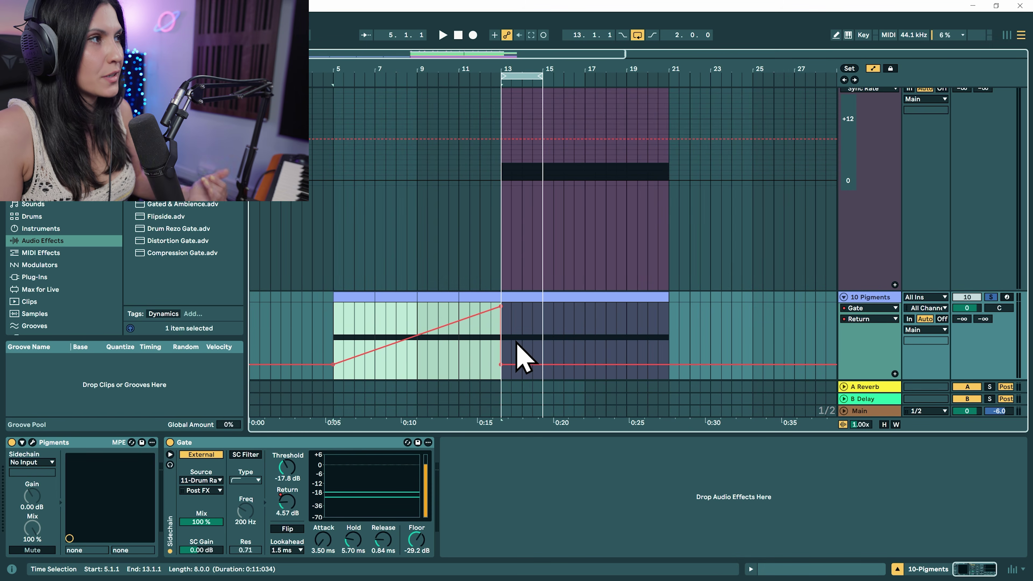
click(332, 316)
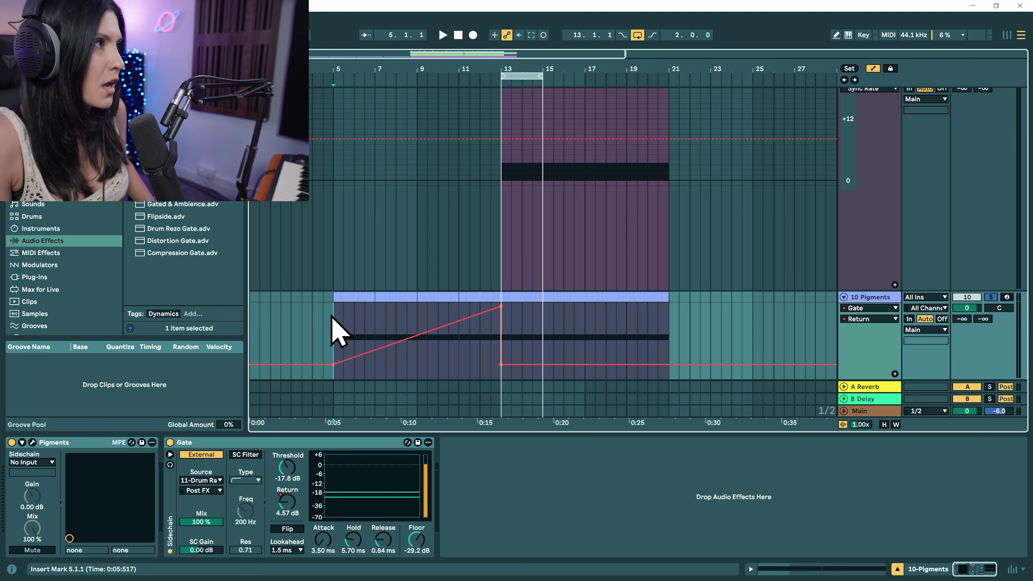
Step: Play from bar 5 and bend the Gate's Return ramp on 10 Pigments into a curve that rises slowly, then steeply, towards bar 13
scroll(535, 369, down, 3)
key(space)
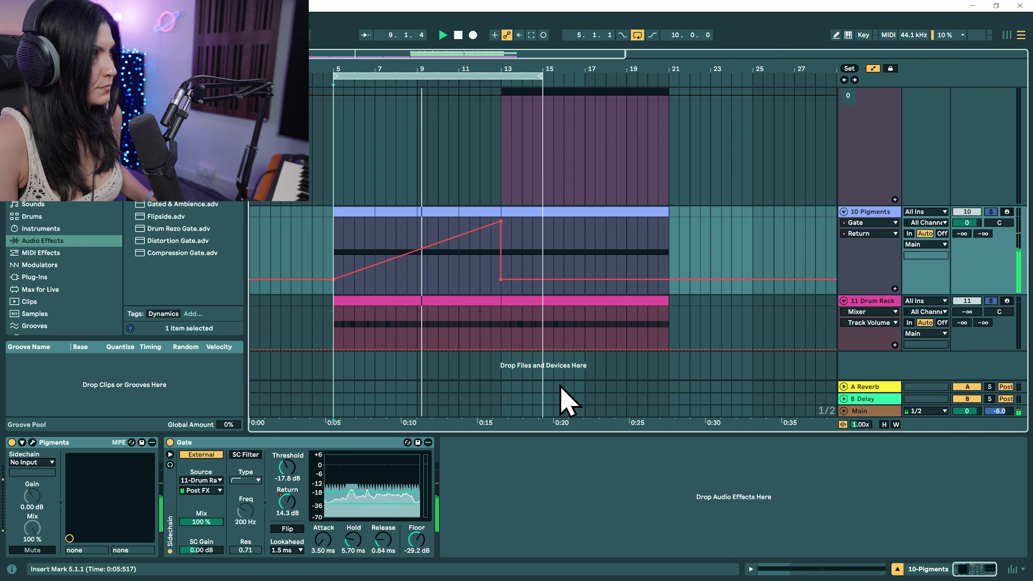
drag(445, 240, 445, 265)
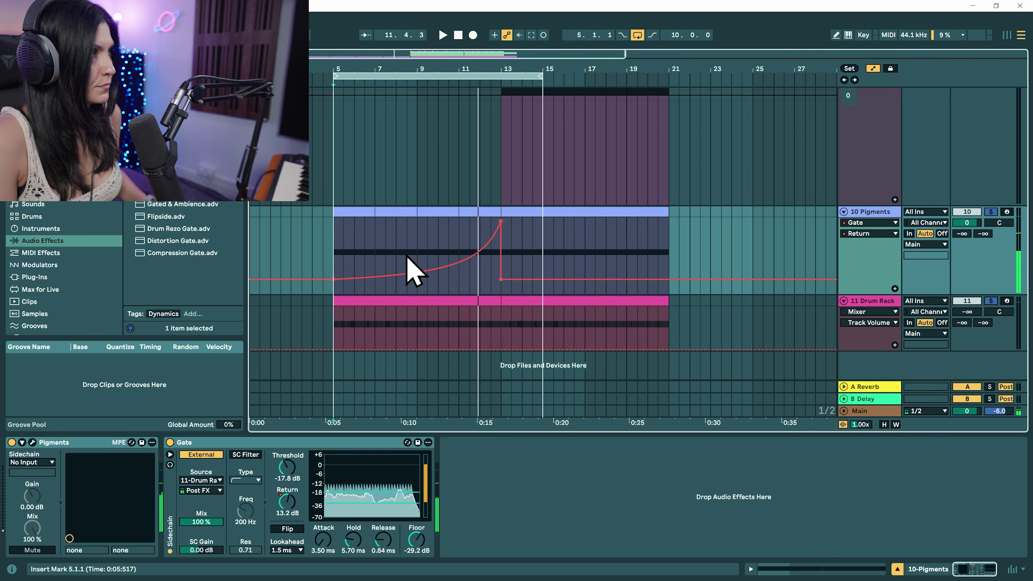
mouse_move(335, 281)
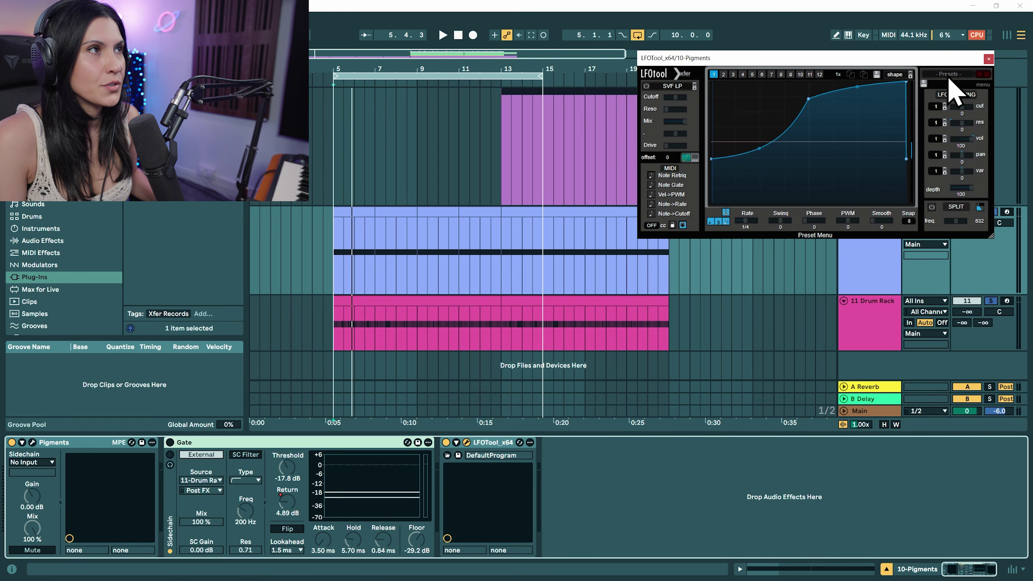
Step: Load the TranceGate-3 preset in LFOTool on 10 Pigments, audition it and close the plug-in window
click(954, 76)
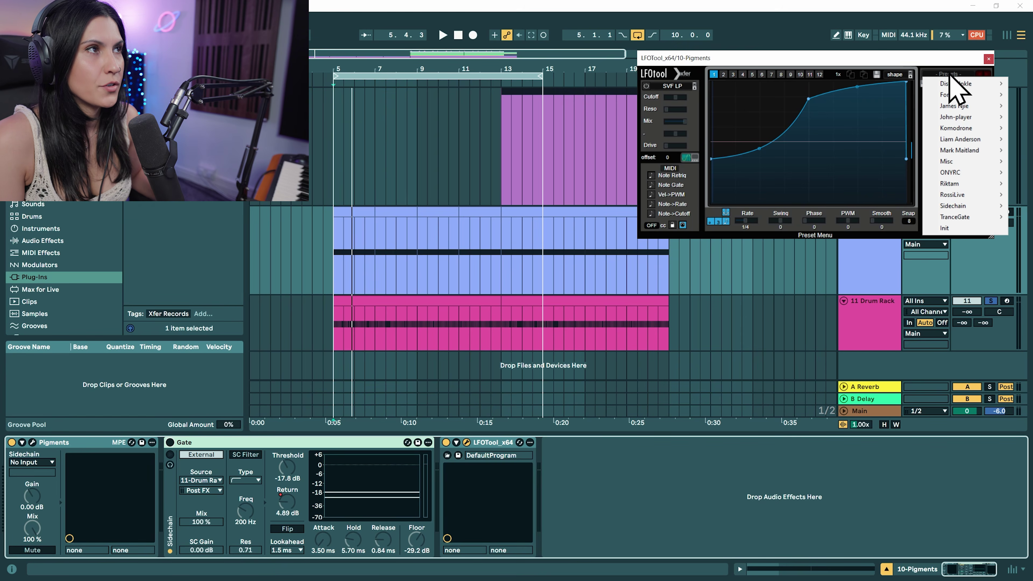
mouse_move(963, 209)
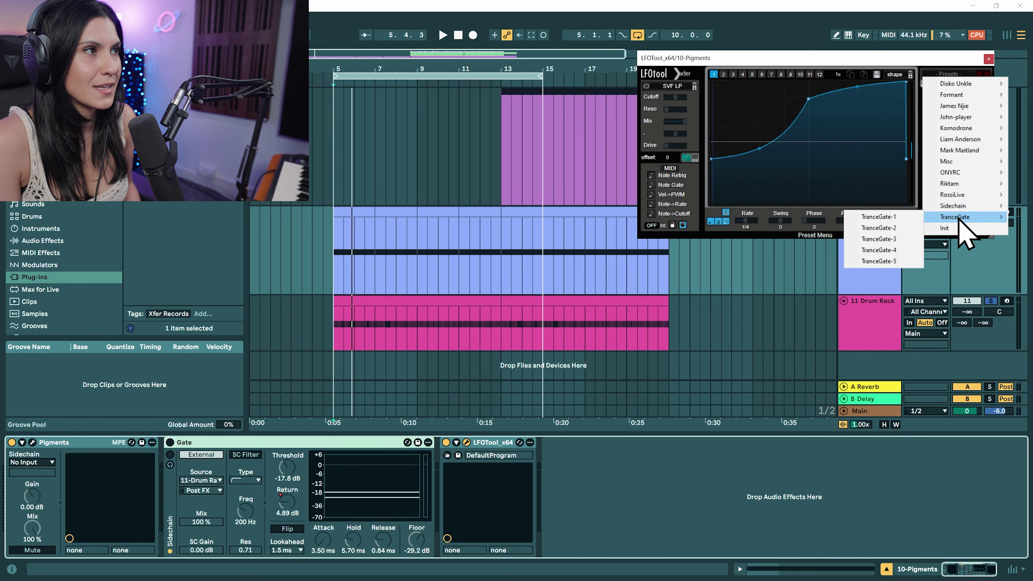
click(881, 246)
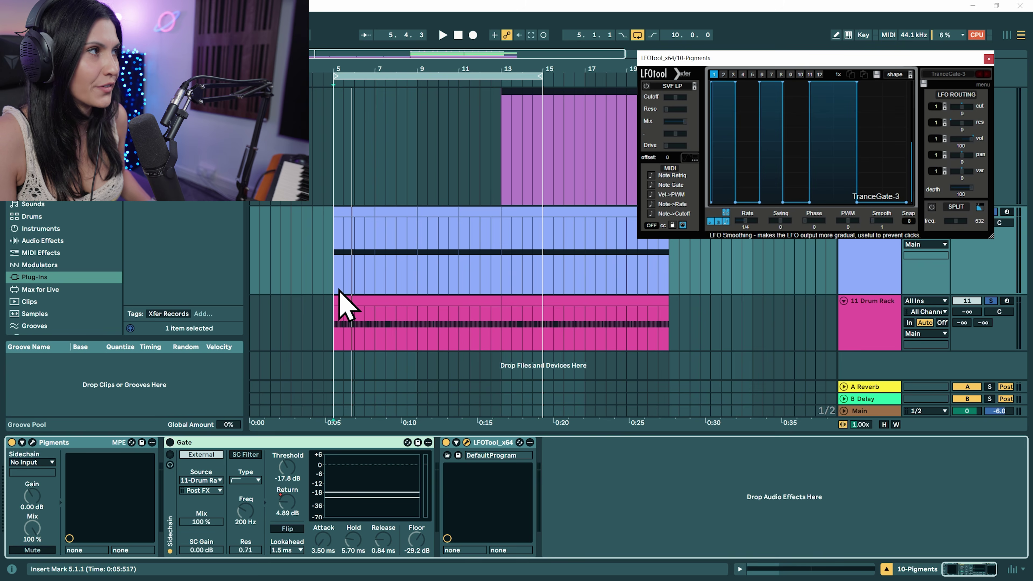
key(space)
click(988, 59)
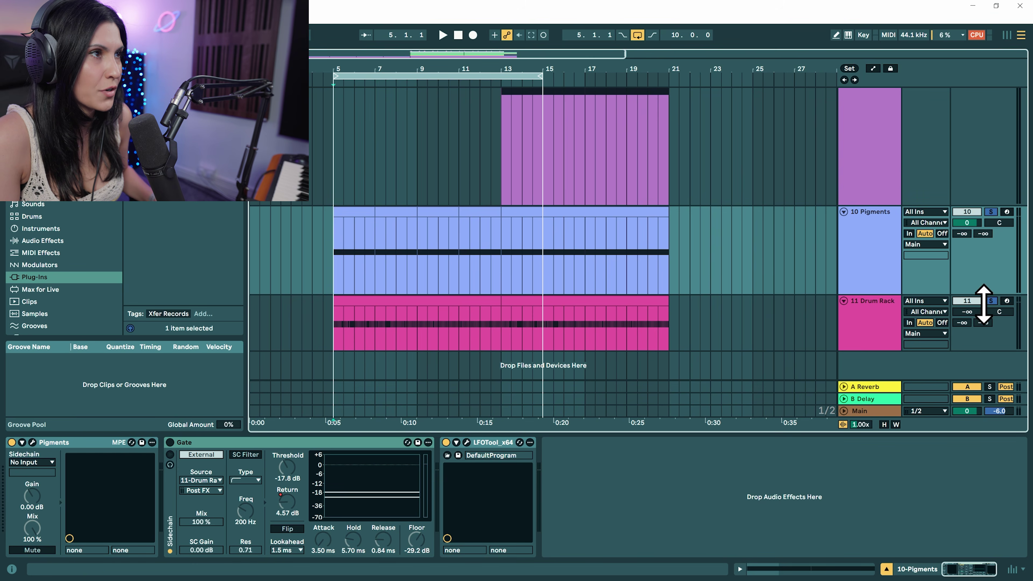
key(space)
key(ctrl+alt+p)
click(989, 76)
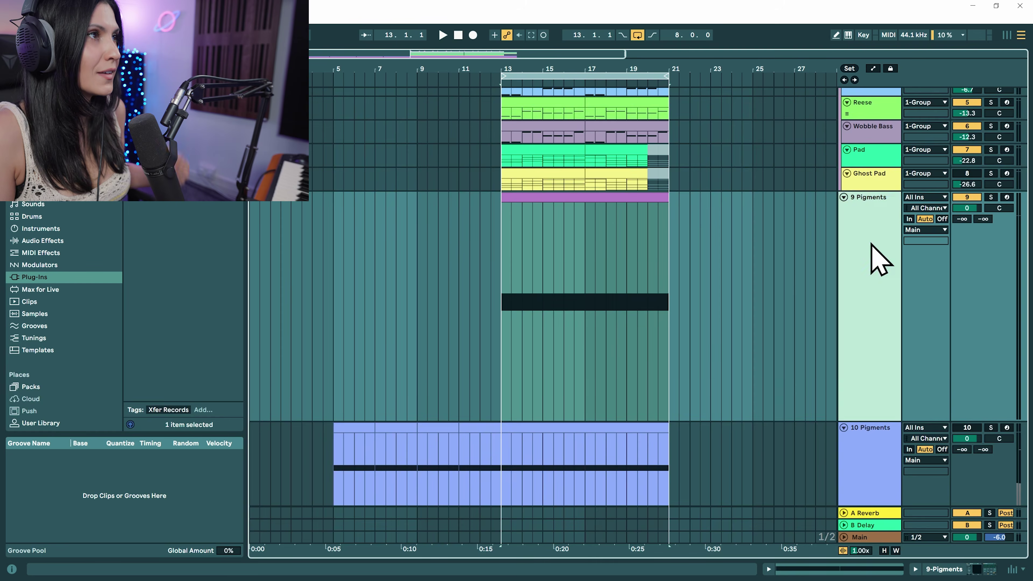
Step: Play the 9 Pigments track from bar 13 with the other tracks and switch its Auto Pan on during playback
double_click(879, 260)
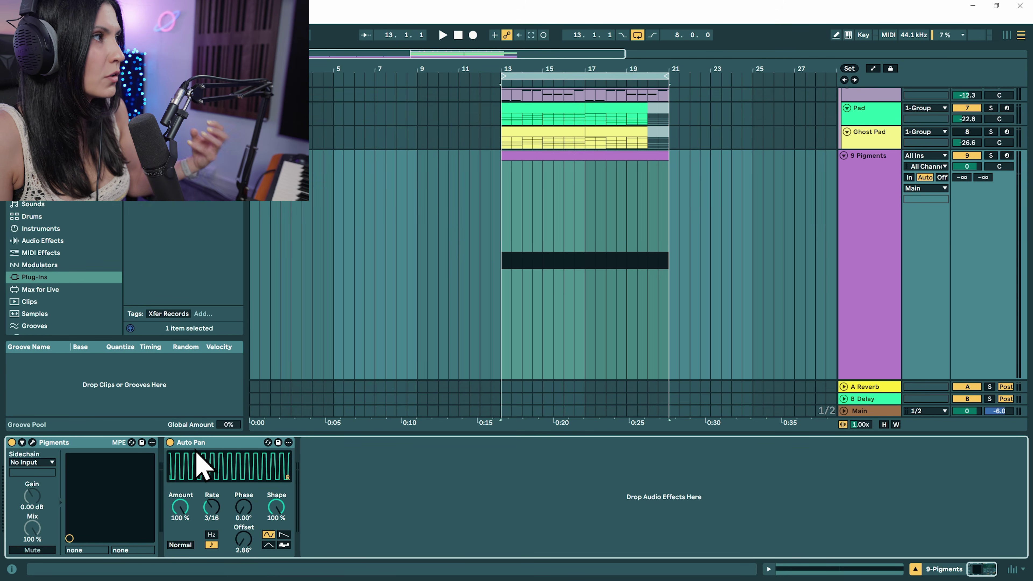
click(500, 271)
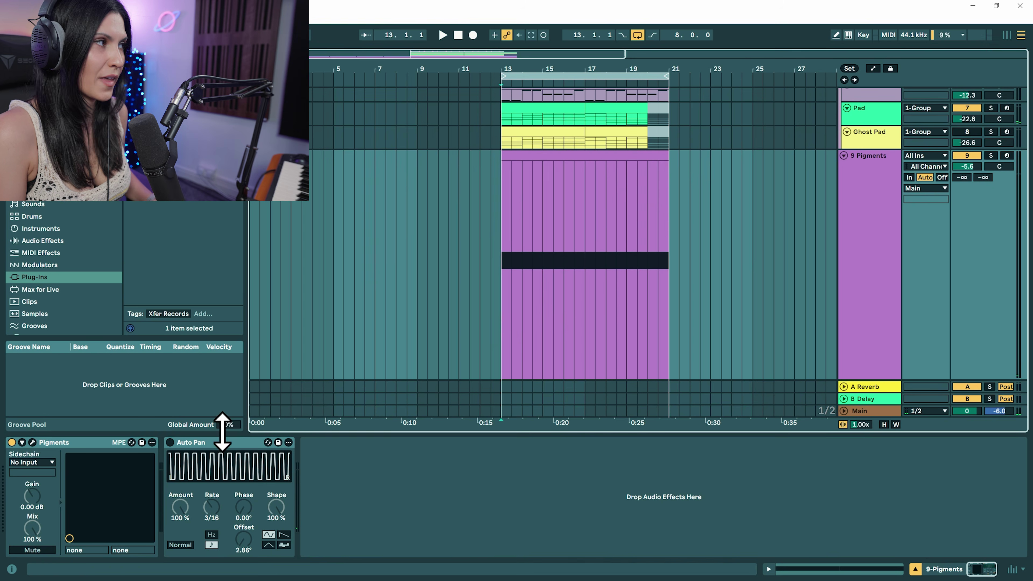
key(space)
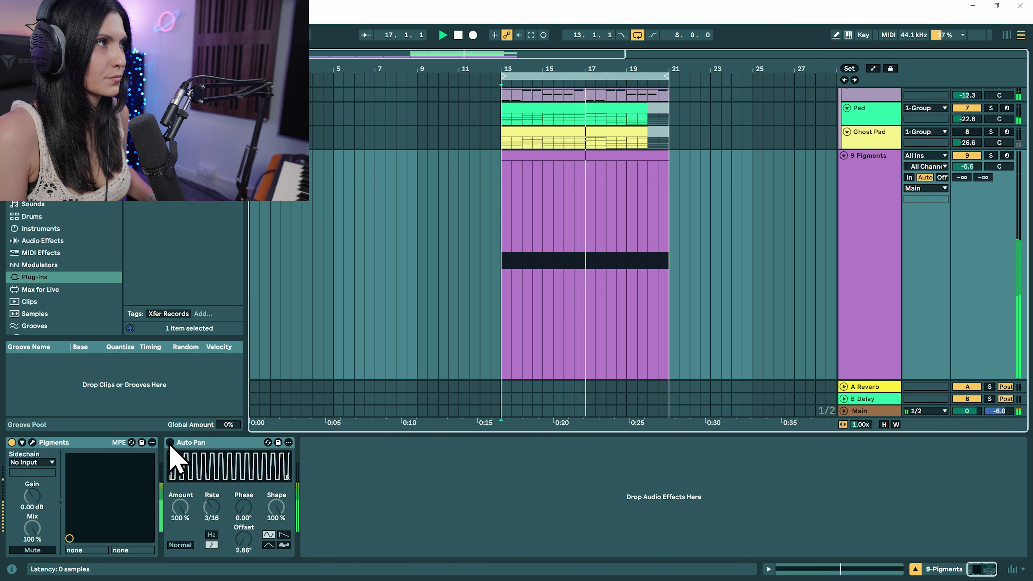
click(170, 443)
key(space)
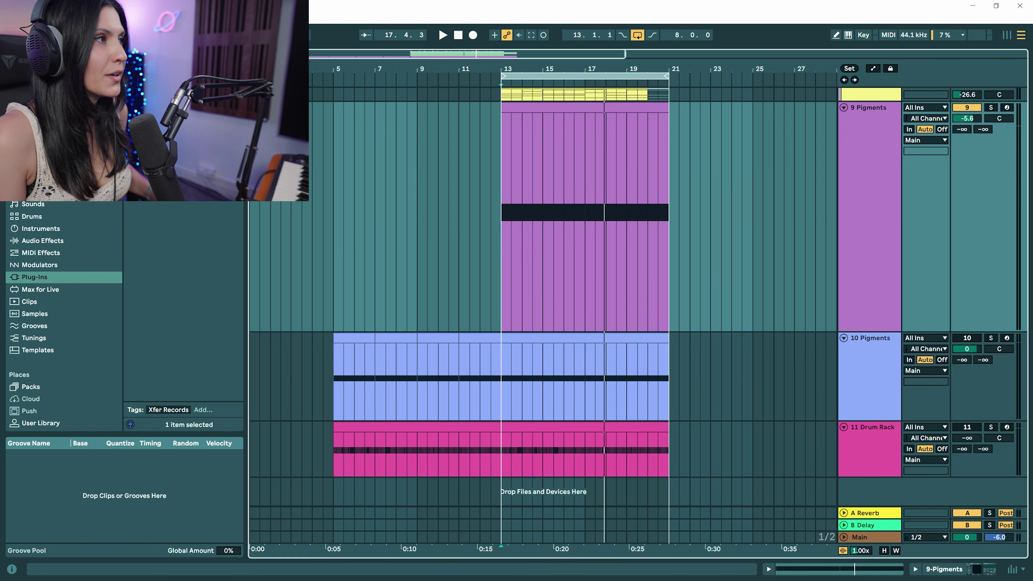
Step: Copy the clips on the group's tracks, Kick through Ghost Pad, from bars 13 to 21 to bar 5
scroll(696, 277, up, 10)
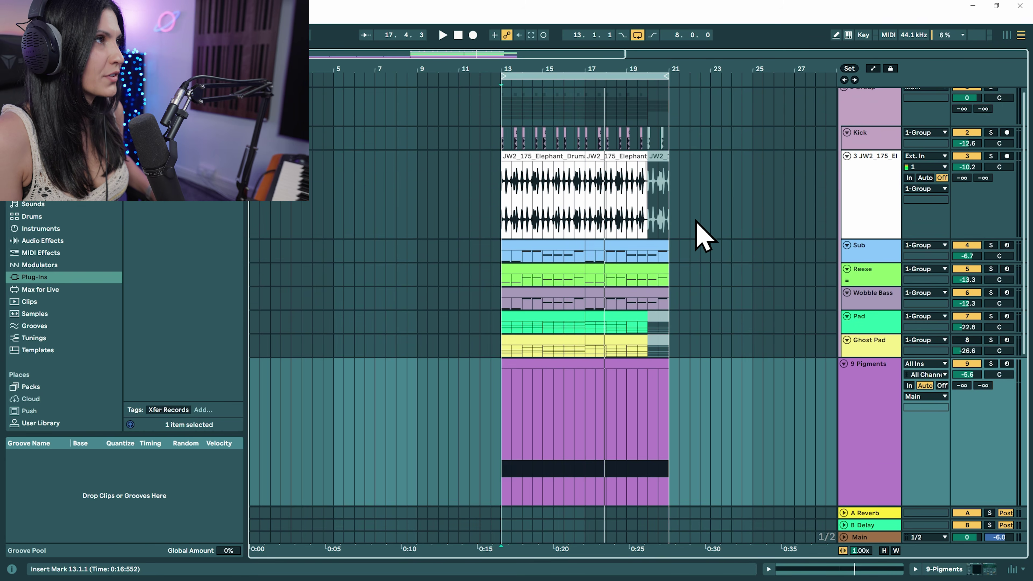
drag(673, 159, 342, 343)
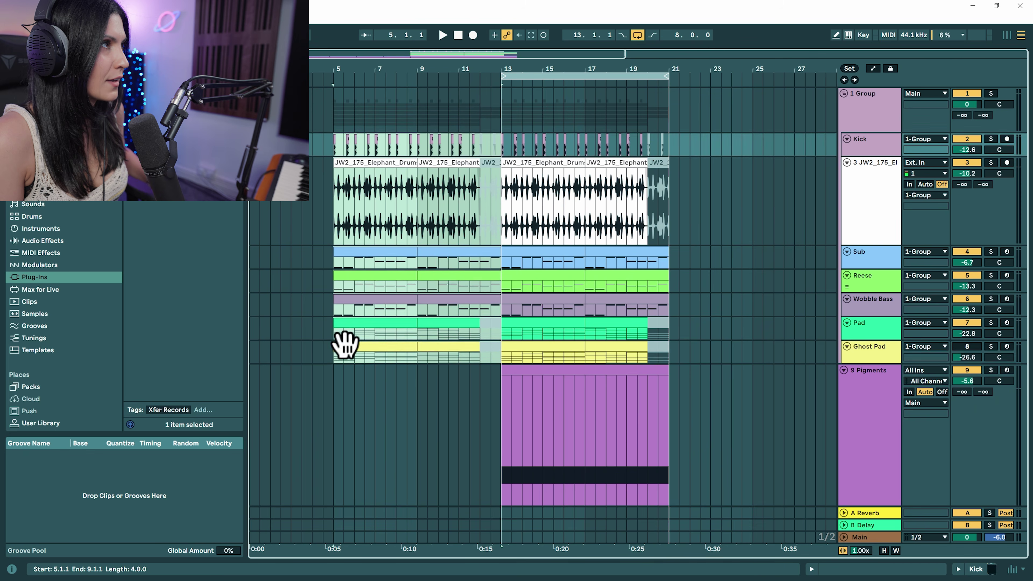
scroll(331, 313, down, 2)
click(313, 256)
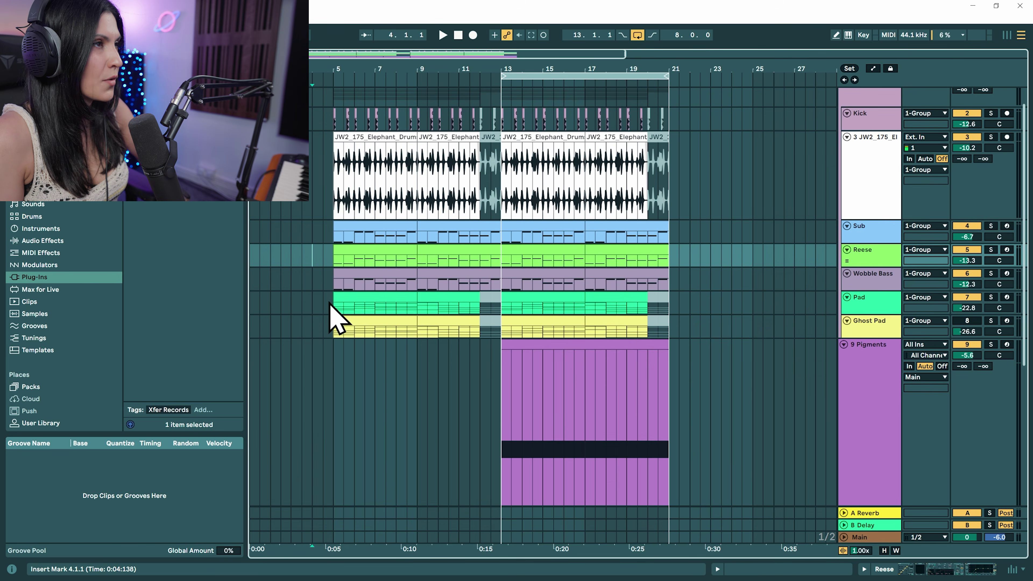
Step: Delete the Sub, Reese and Wobble Bass clips between bars 9 and 13
click(346, 262)
drag(428, 224, 460, 251)
key(Delete)
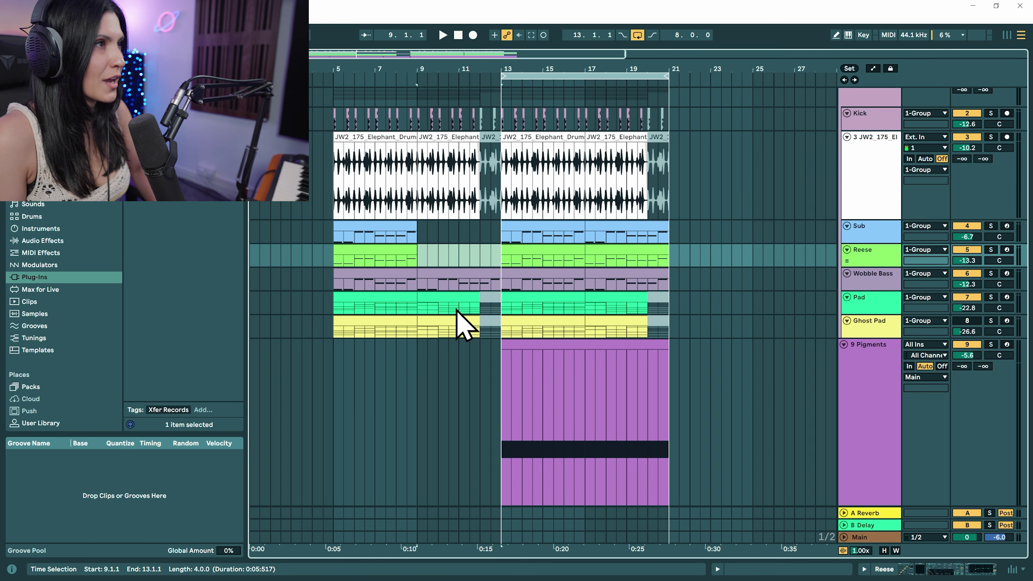
click(461, 278)
key(Delete)
scroll(447, 276, down, 2)
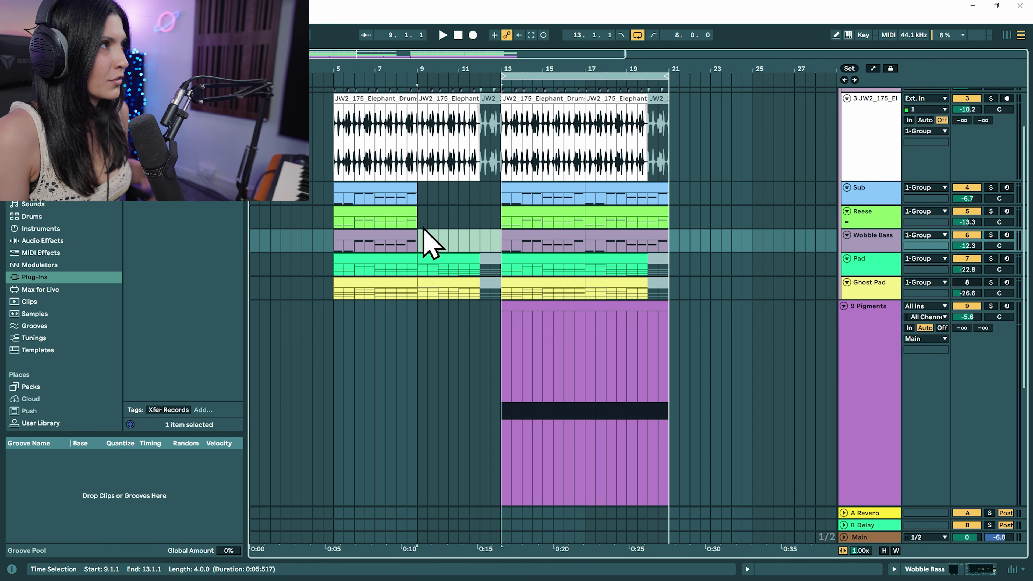
scroll(382, 228, up, 1)
drag(427, 221, 507, 249)
Step: Play the arrangement from bar 5 and turn the arrangement loop off
scroll(375, 254, down, 6)
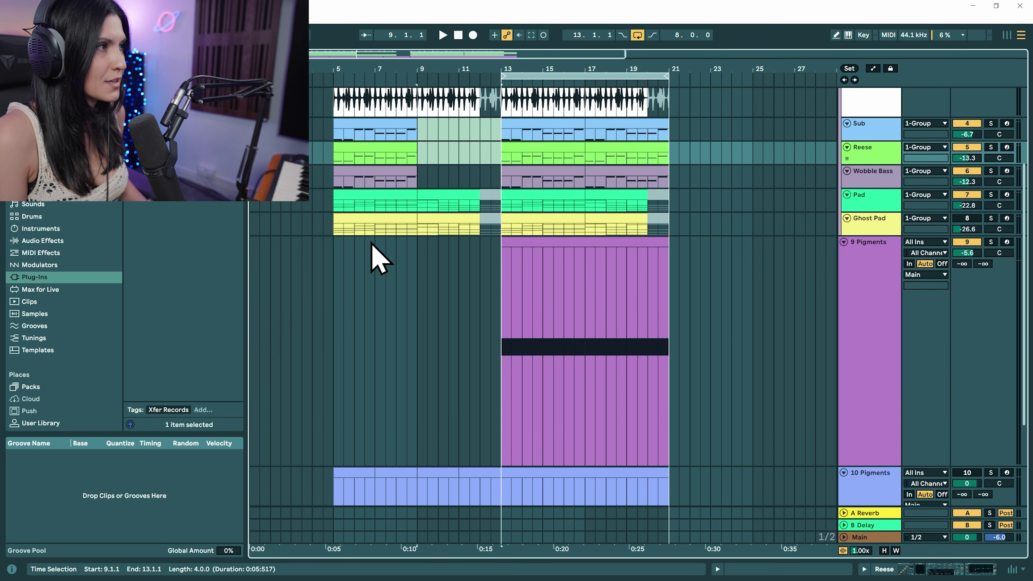
scroll(972, 456, down, 3)
scroll(298, 314, down, 1)
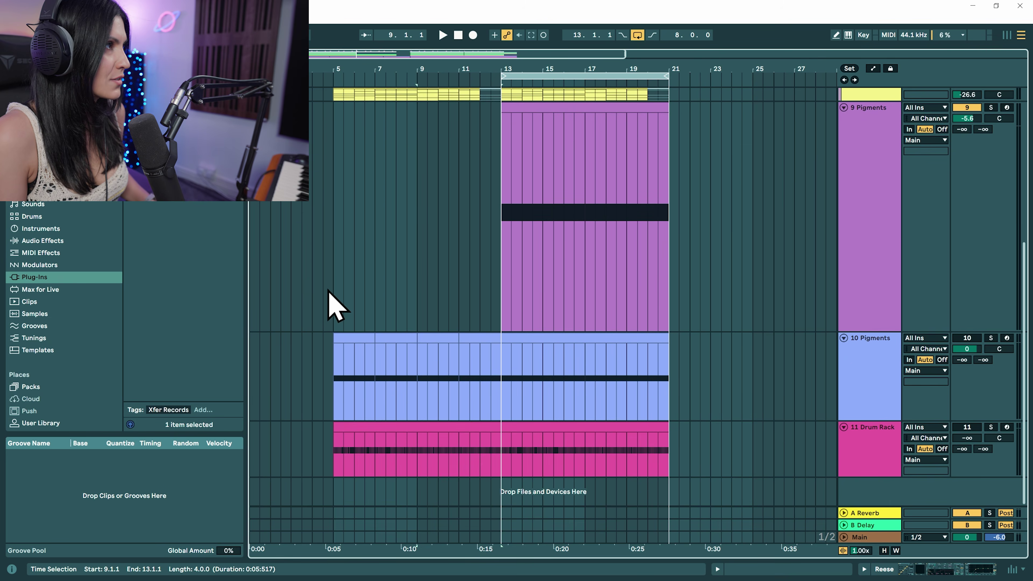
click(333, 290)
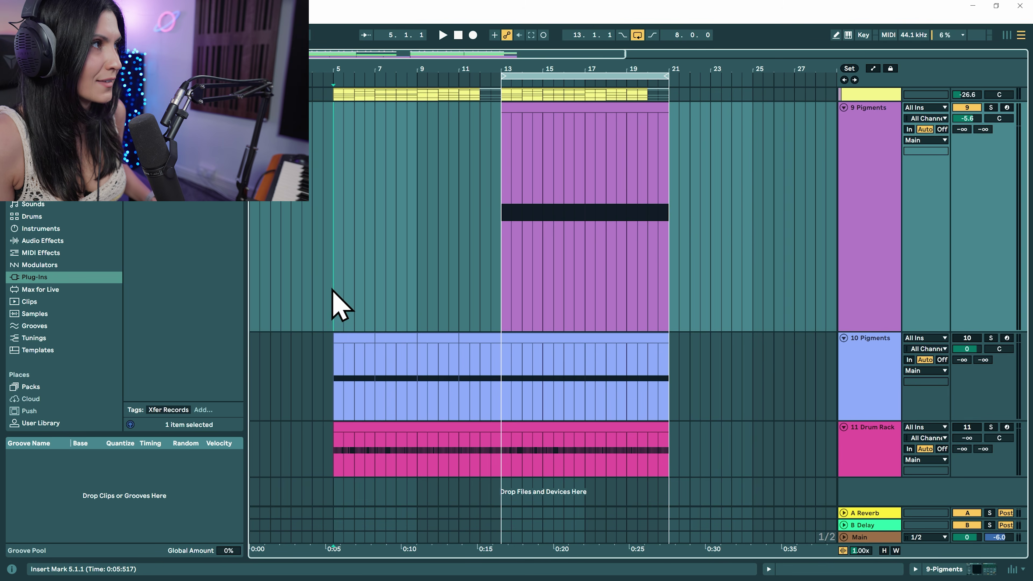
scroll(397, 288, up, 6)
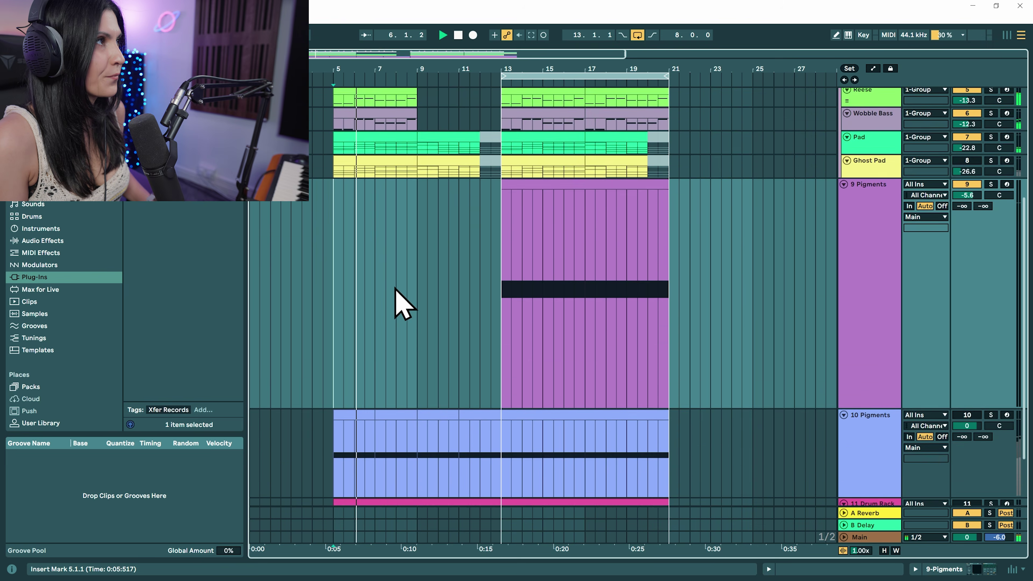
scroll(397, 301, up, 2)
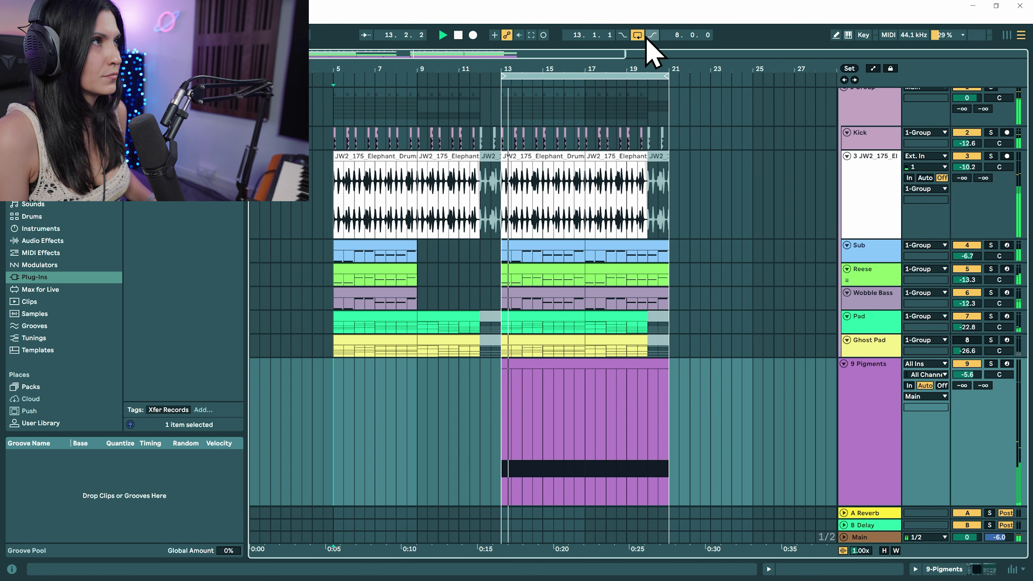
click(638, 35)
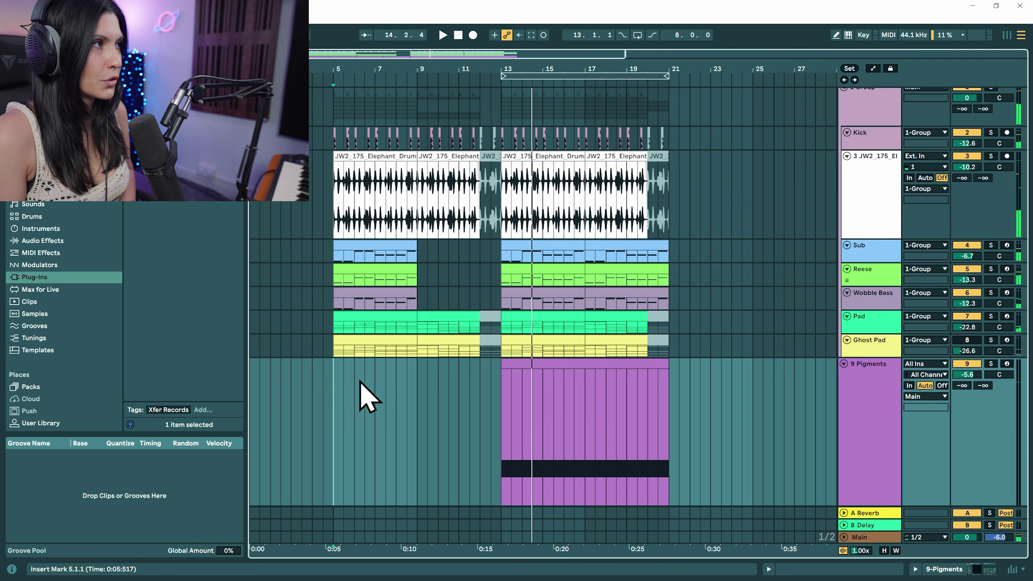
Step: Examine the bass gap in bars 9 to 13 and the empty space on 9 Pigments ahead of bar 13
scroll(362, 391, down, 2)
drag(419, 189, 502, 243)
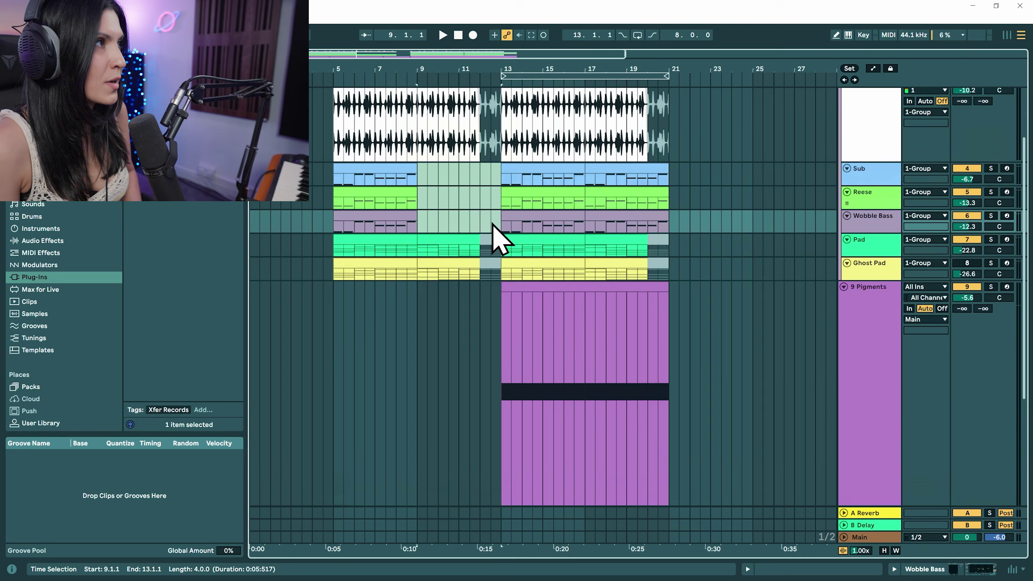
scroll(495, 231, down, 3)
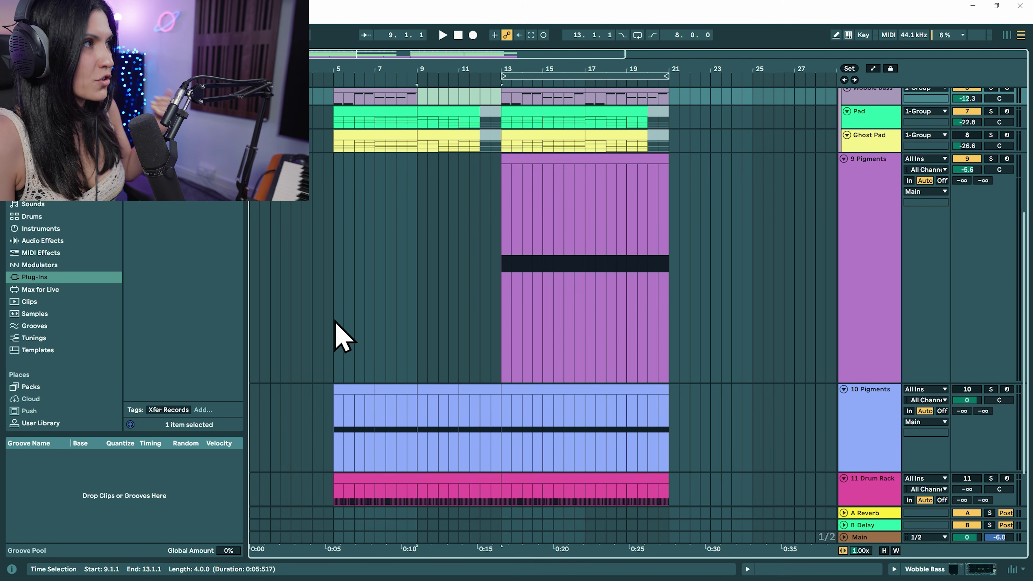
drag(339, 336, 434, 392)
scroll(420, 288, up, 3)
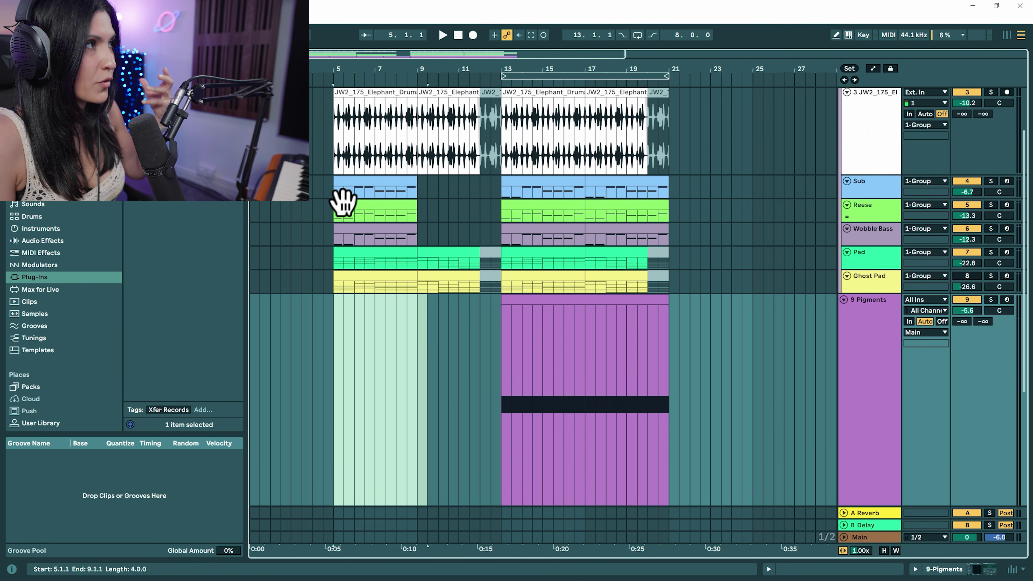
drag(341, 198, 509, 328)
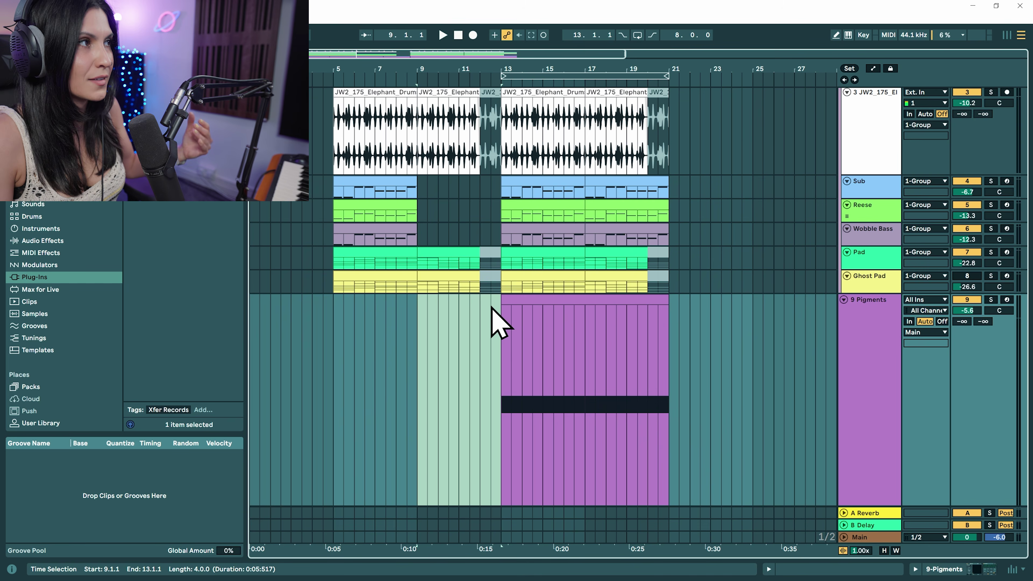
drag(496, 307, 555, 317)
scroll(536, 327, down, 3)
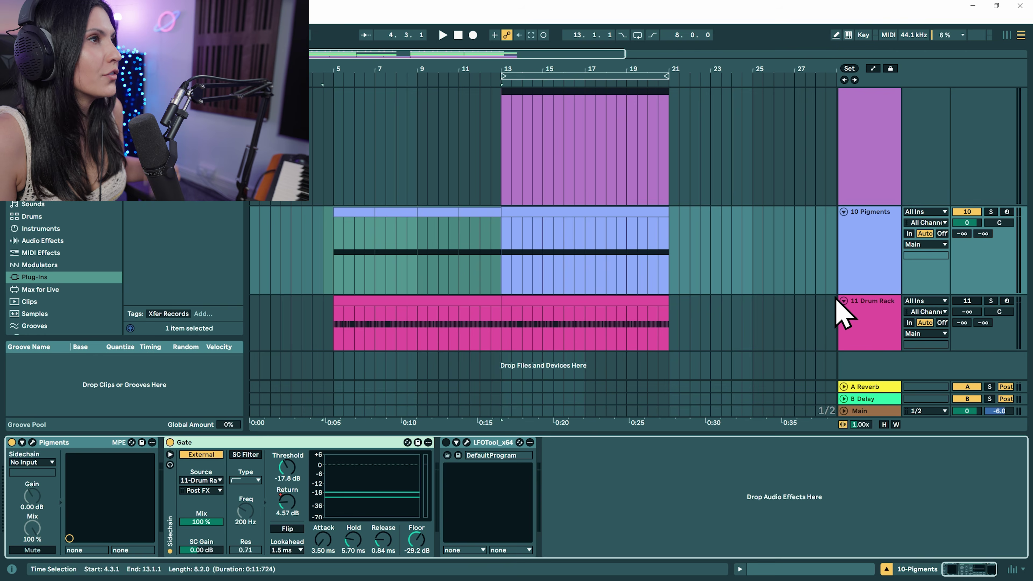
Step: Review the 10 Pigments and 11 Drum Rack clips, show the Gate's Return automation and play from bar 5
click(848, 268)
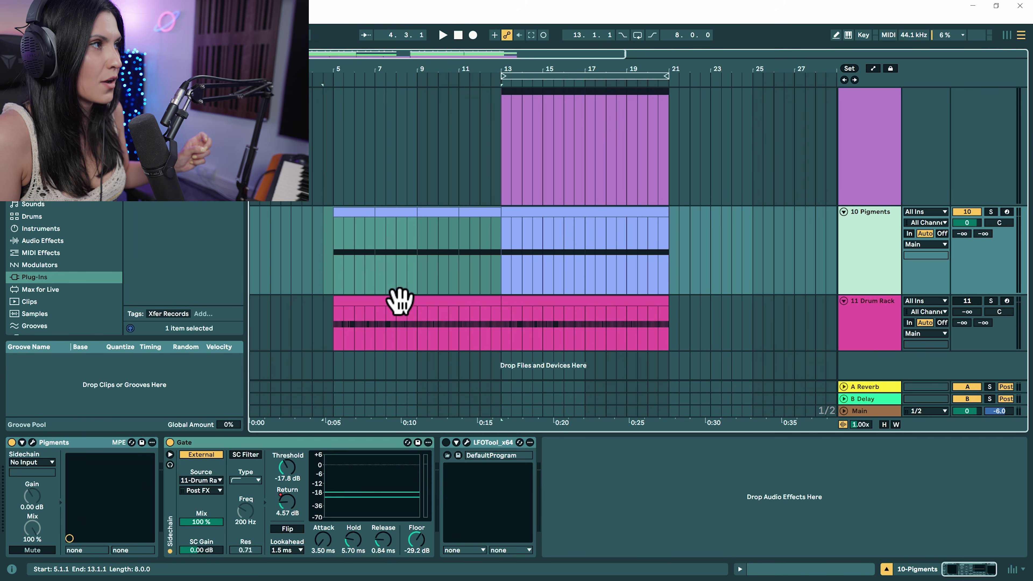
click(399, 301)
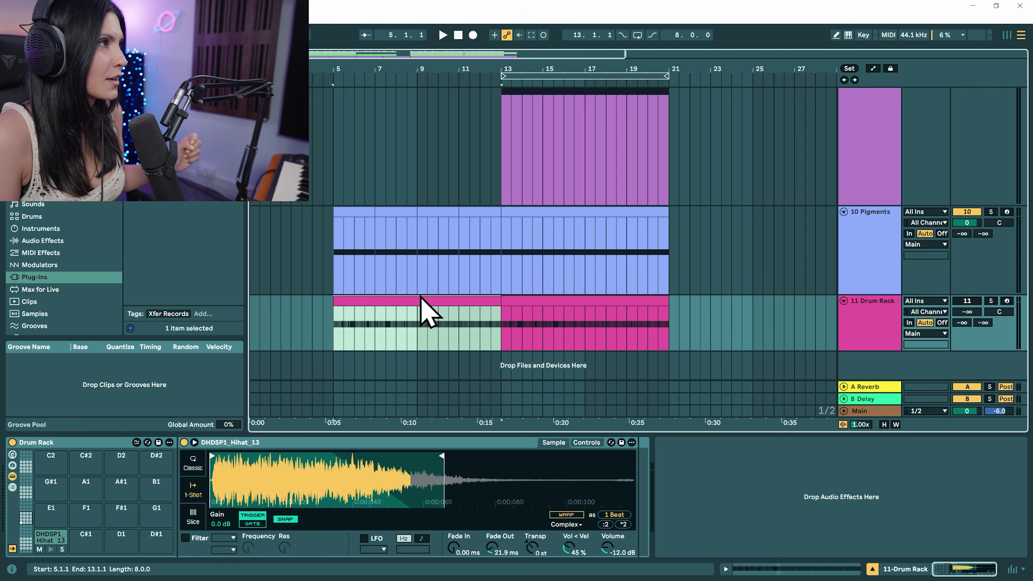
click(362, 216)
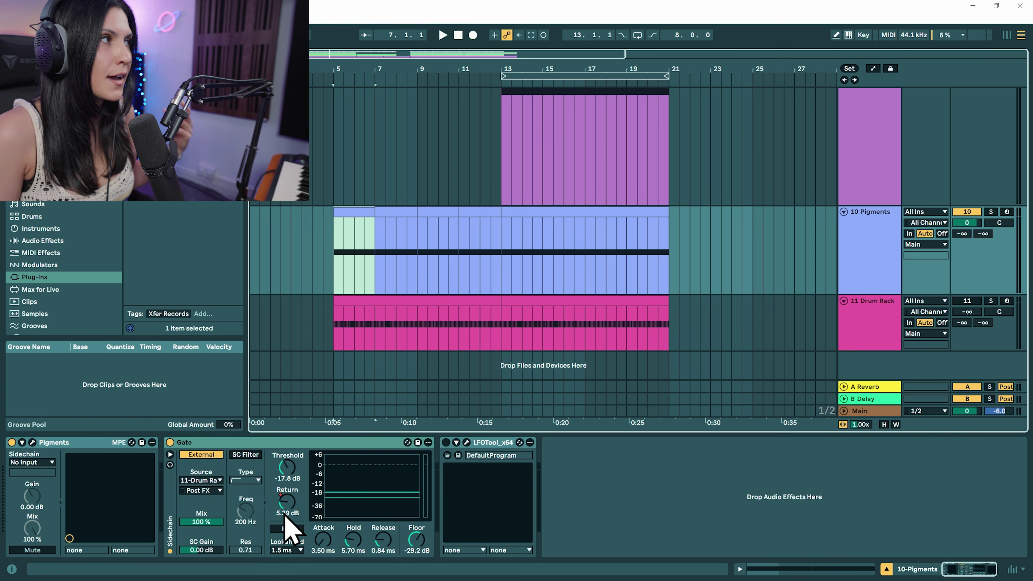
key(a)
key(space)
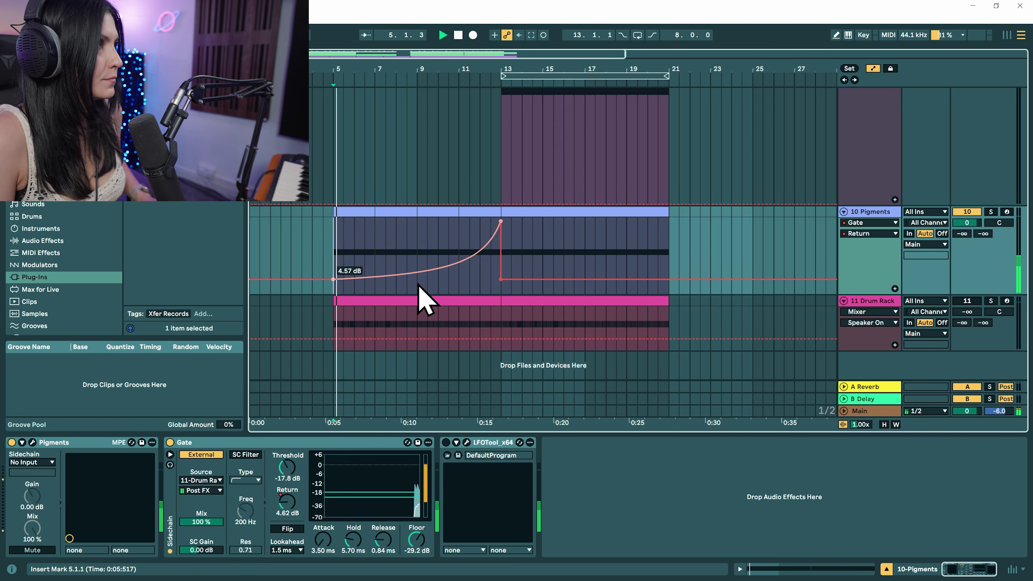
Step: Set the 10 Pigments track volume to -8.9 dB during playback and redisplay its Gate Return automation
drag(968, 235, 967, 253)
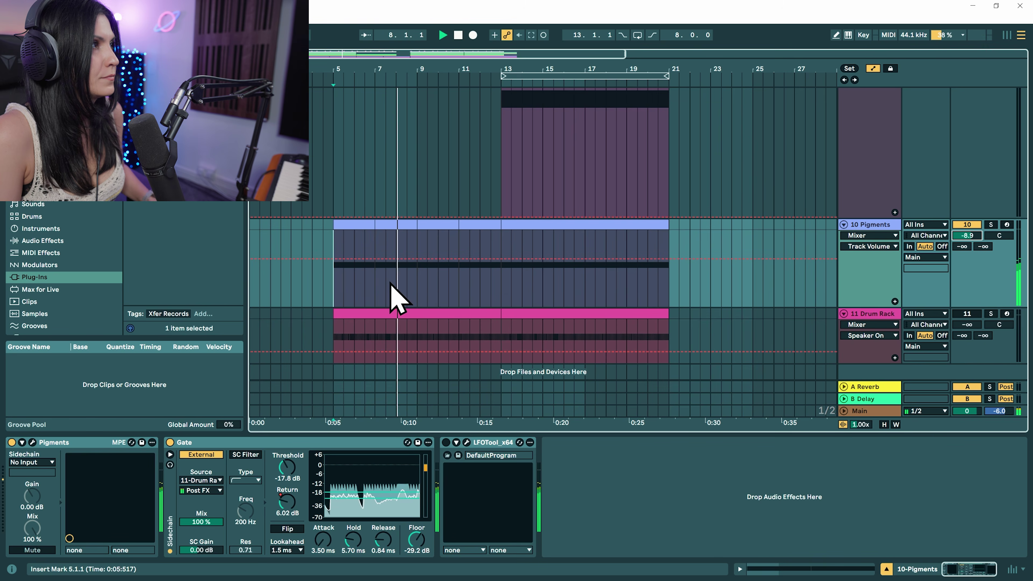
click(286, 505)
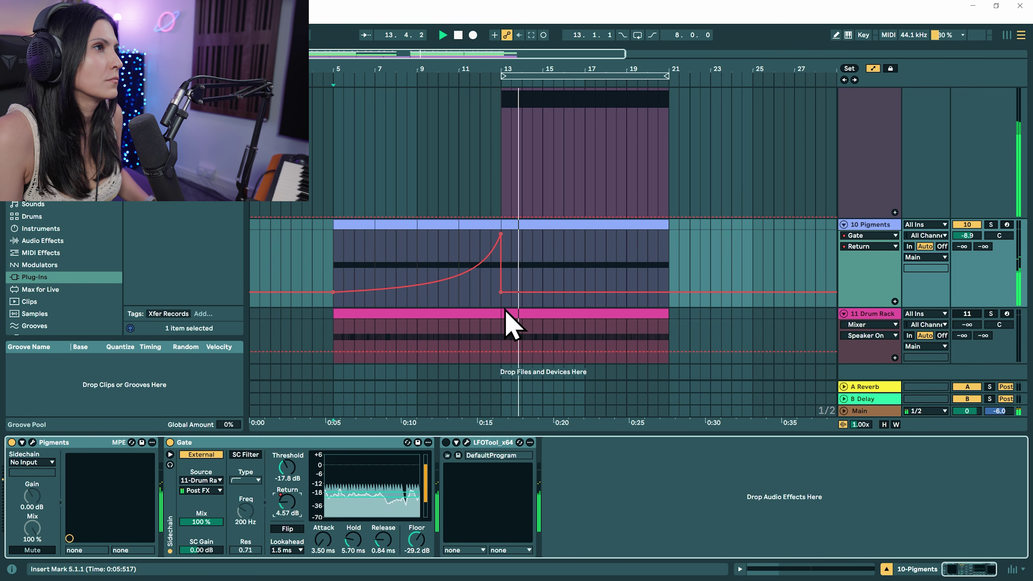
key(ctrl+z)
key(space)
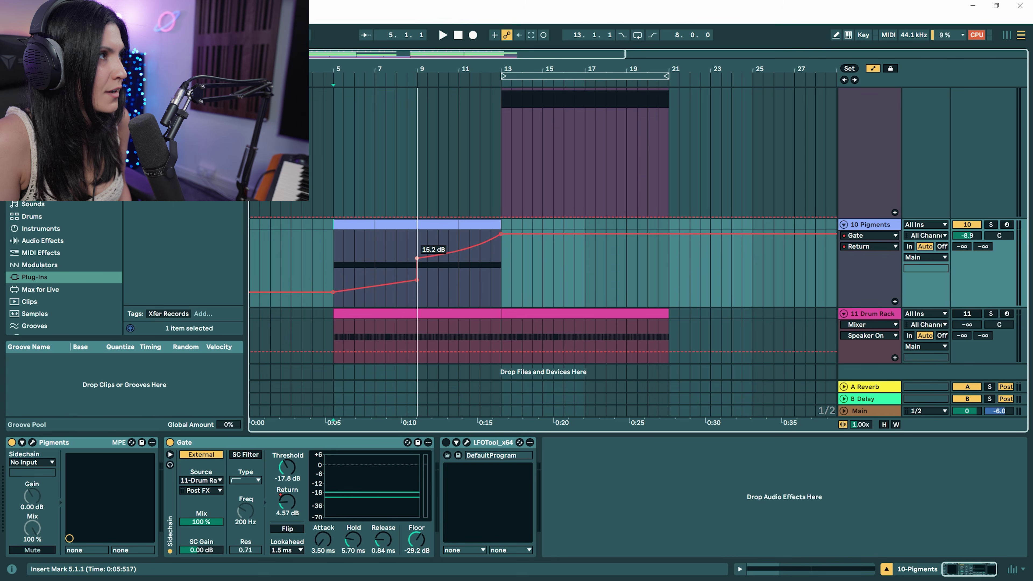
Step: Automate the Gate's Release on 10 Pigments to rise from bar 9 to bar 13, and slightly lower the Return point before bar 9's jump
scroll(415, 262, up, 10)
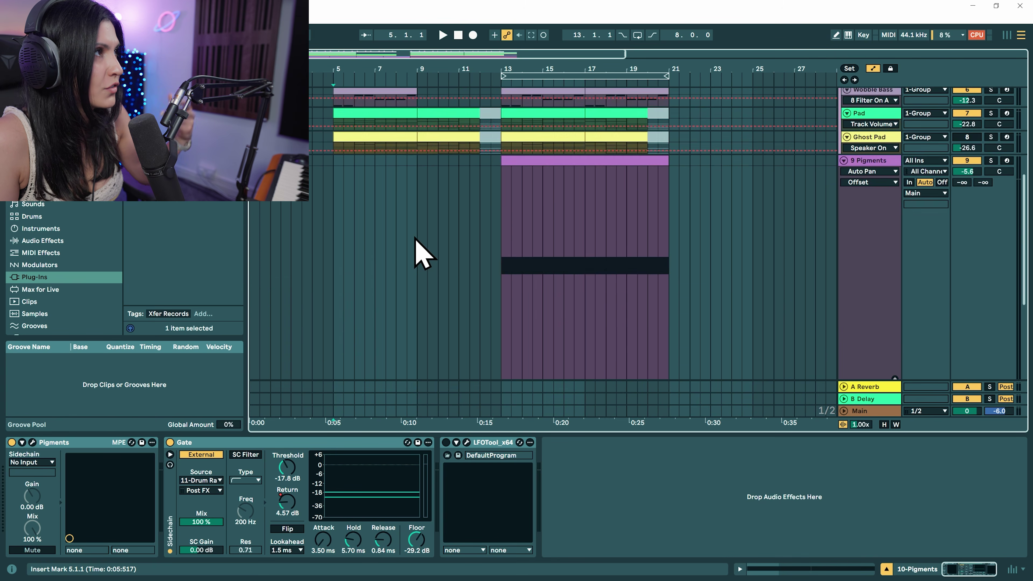
scroll(421, 187, down, 10)
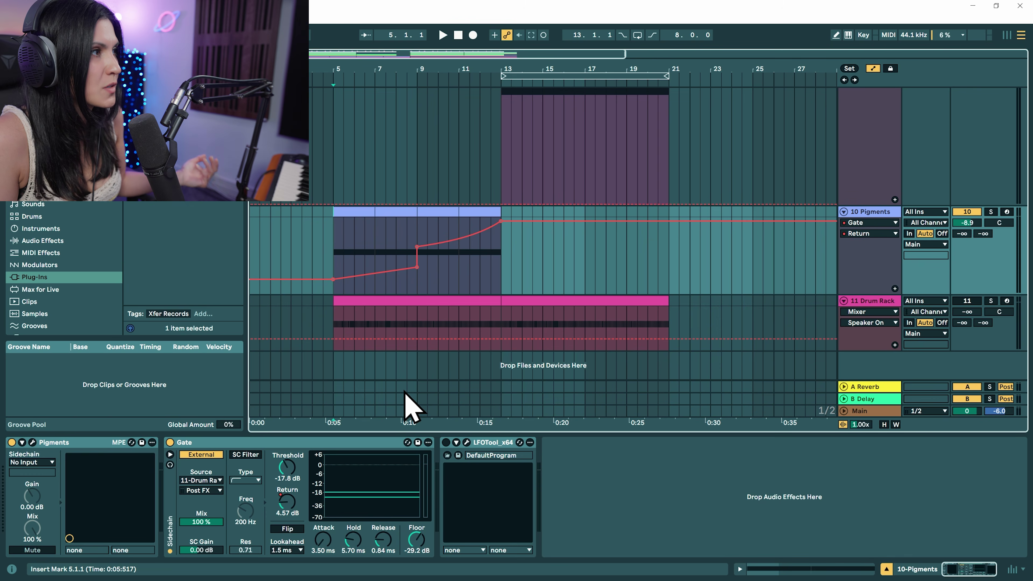
click(382, 543)
mouse_move(421, 278)
mouse_down()
mouse_move(432, 271)
mouse_move(421, 278)
mouse_up()
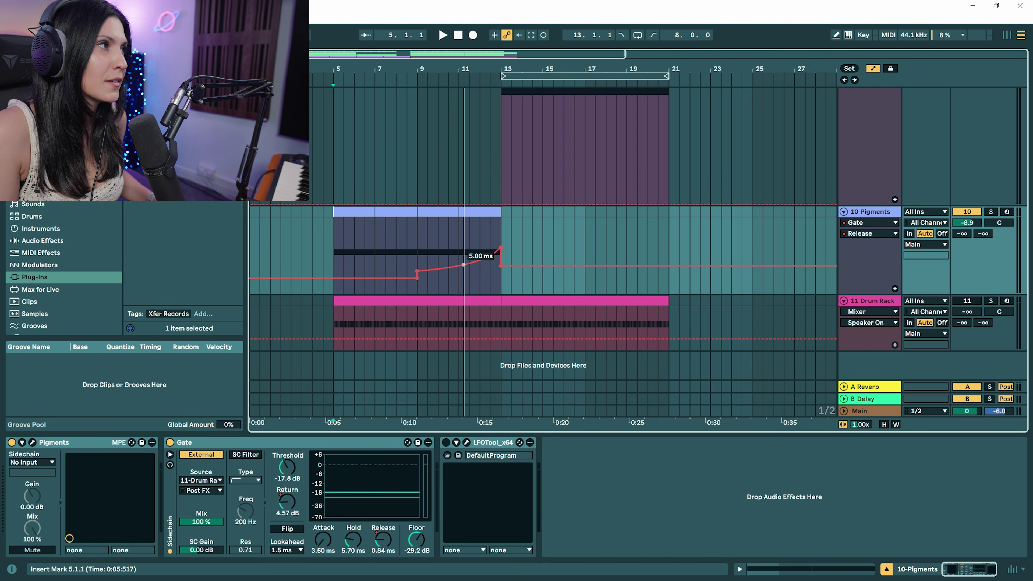
key(space)
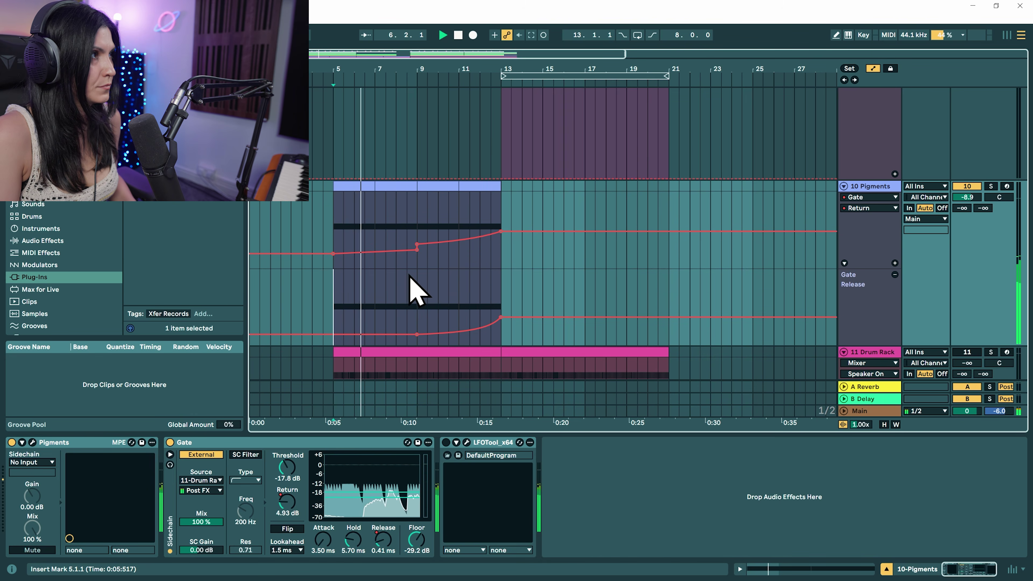
drag(417, 249, 417, 252)
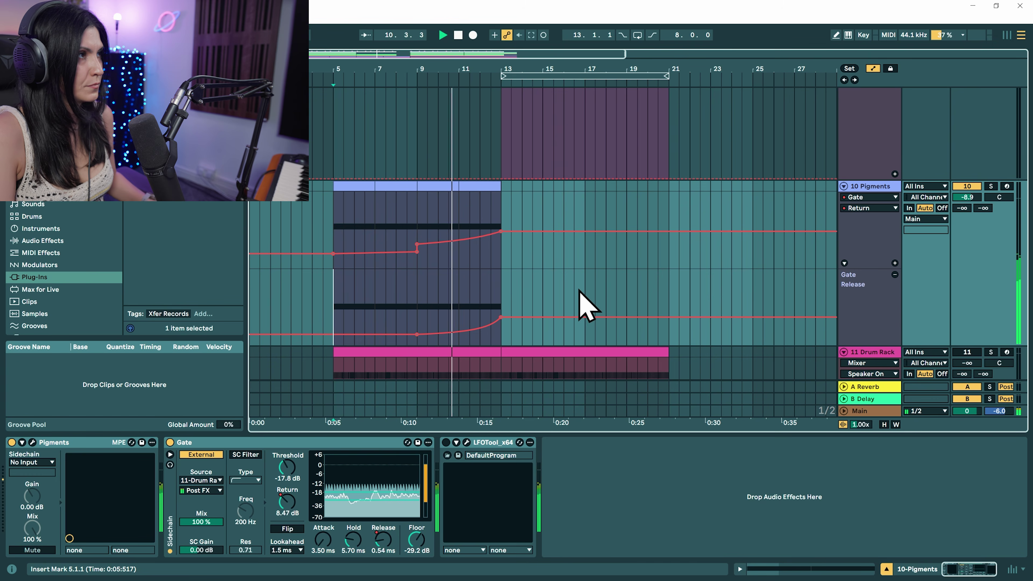
Step: Hide the automation during playback and fit all the tracks to the arrangement's height
scroll(575, 291, down, 2)
key(a)
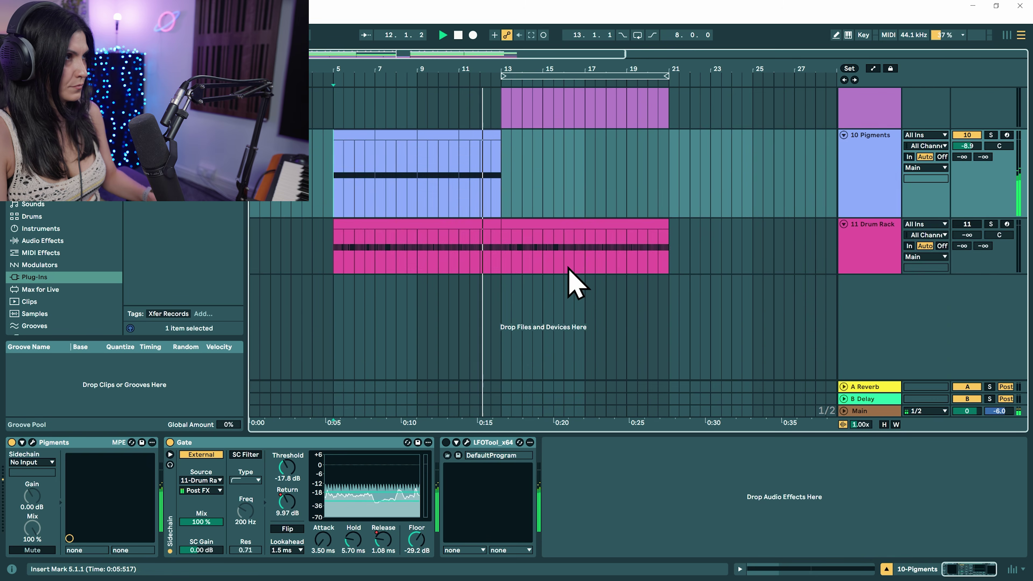
scroll(569, 261, up, 6)
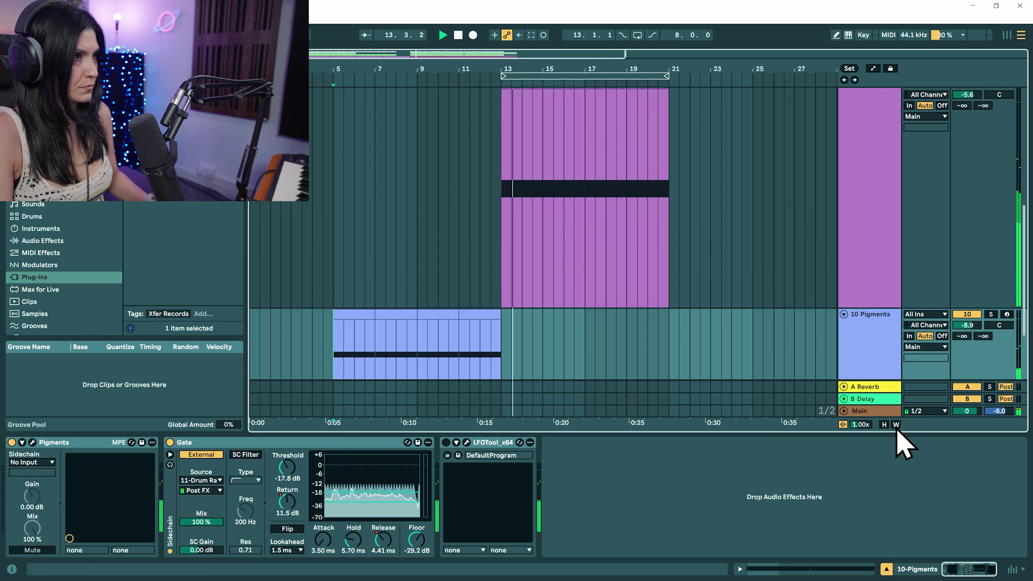
click(884, 424)
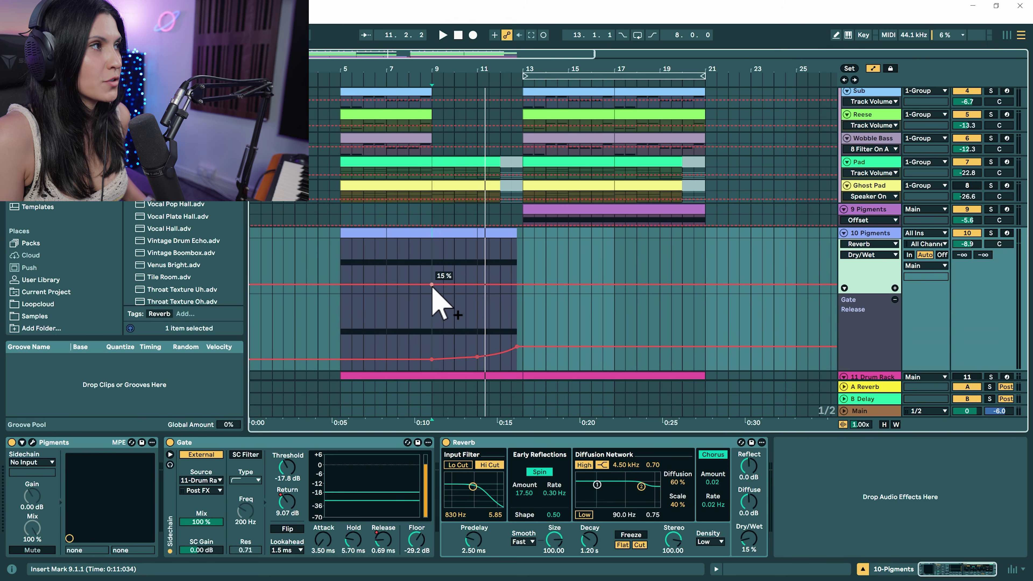
Step: Draw the 10 Pigments Reverb Dry/Wet automation rising from bar 9 to bar 13 and audition it from bar 9
drag(461, 285, 523, 252)
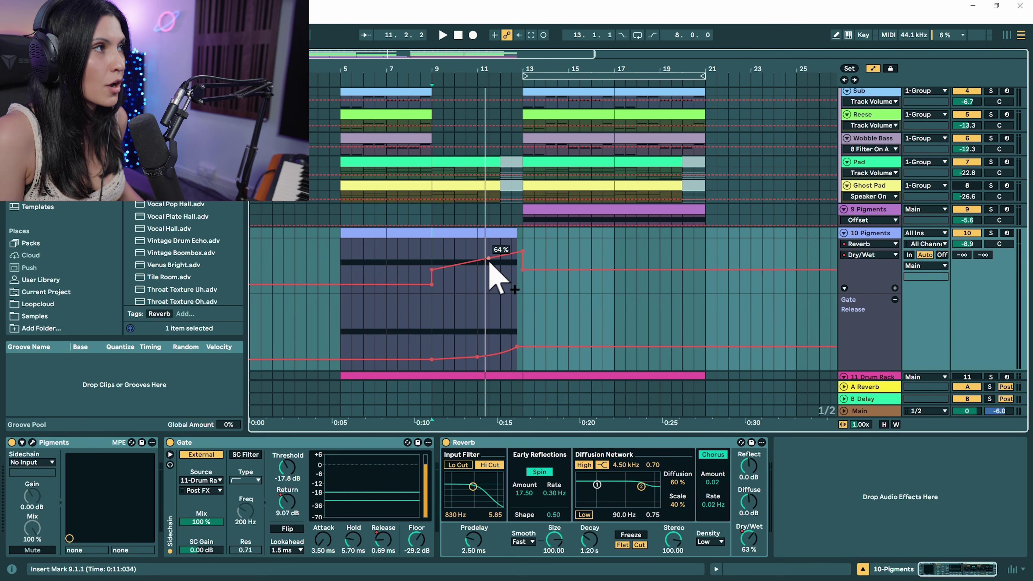
scroll(480, 166, up, 4)
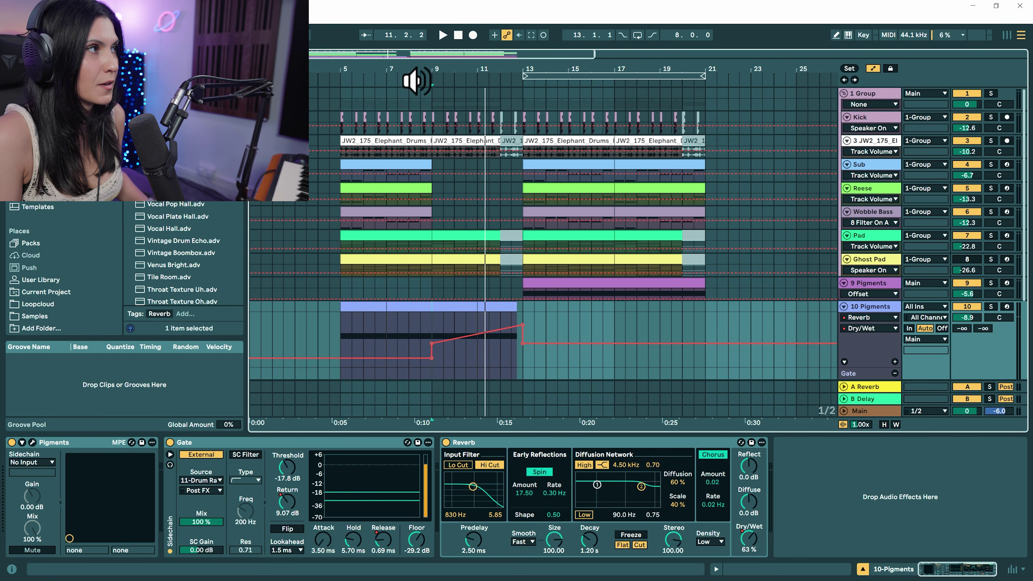
scroll(501, 354, down, 4)
key(space)
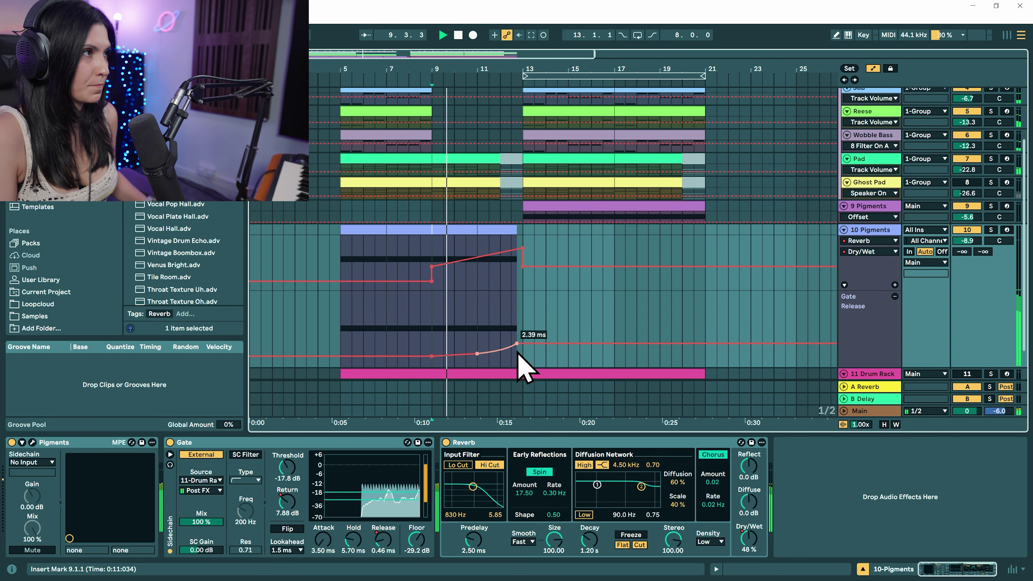
key(a)
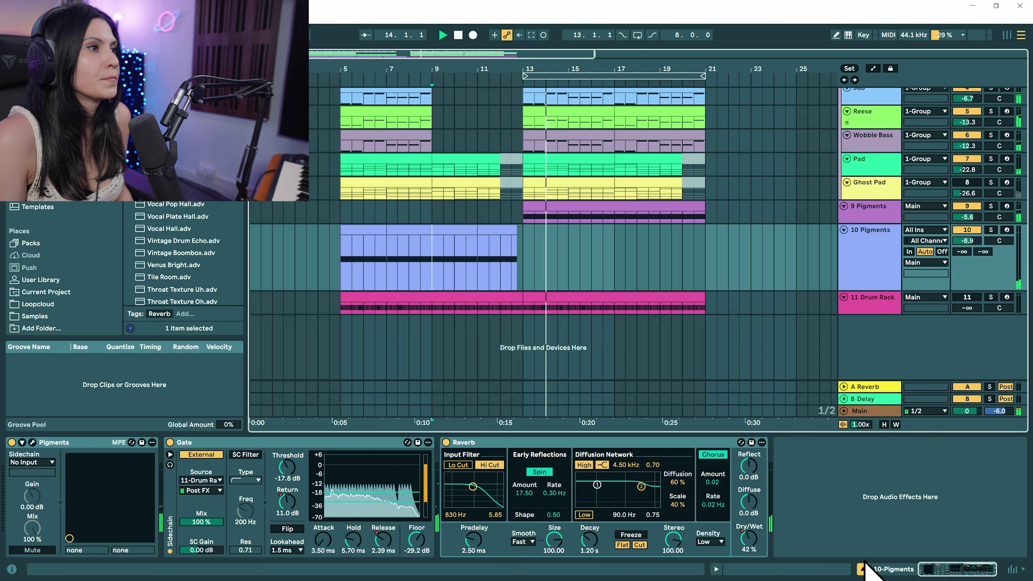
Step: Bring the 10 Pigments Reverb Dry/Wet automation down to 0% from bar 13 onward
click(863, 568)
key(a)
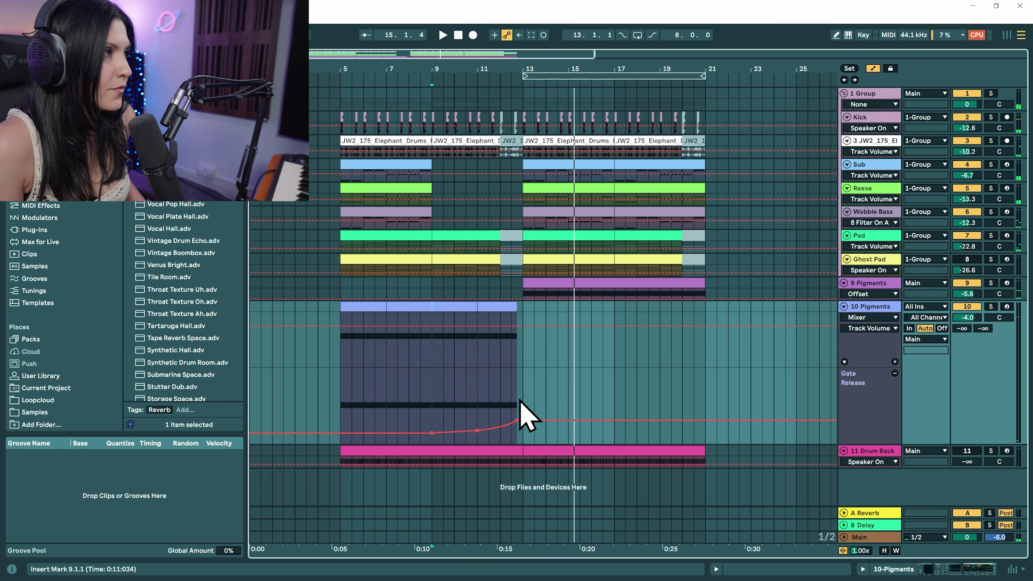
double_click(874, 308)
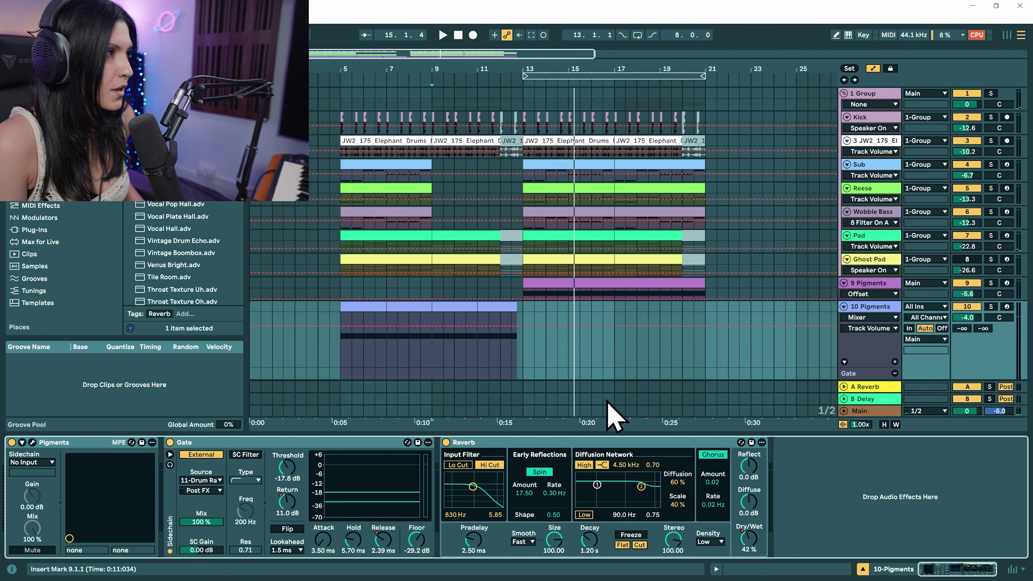
click(749, 541)
drag(523, 344, 523, 366)
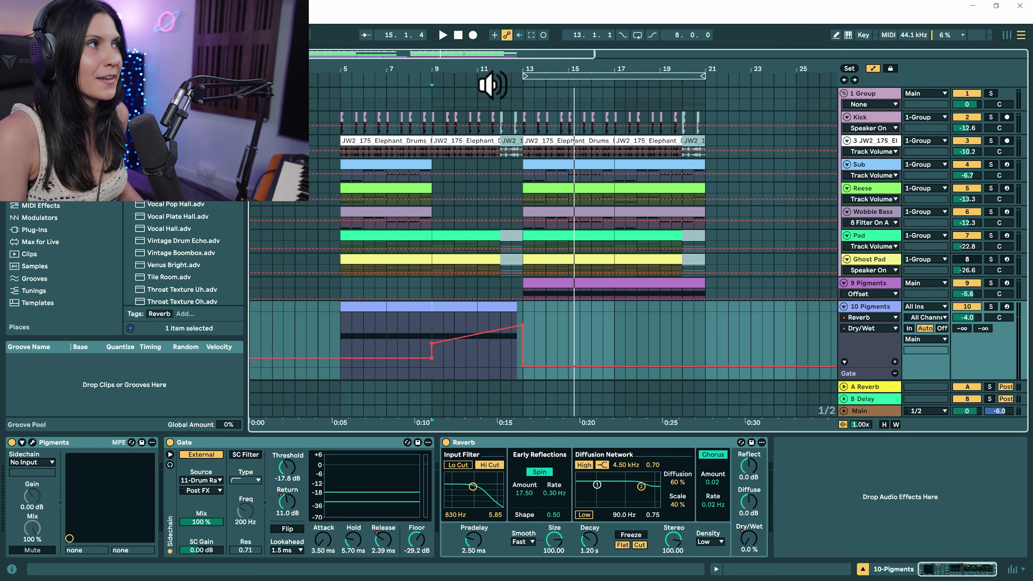
Step: Hide the automation and play the build-up from bar 9 into the section at bar 13
key(a)
key(space)
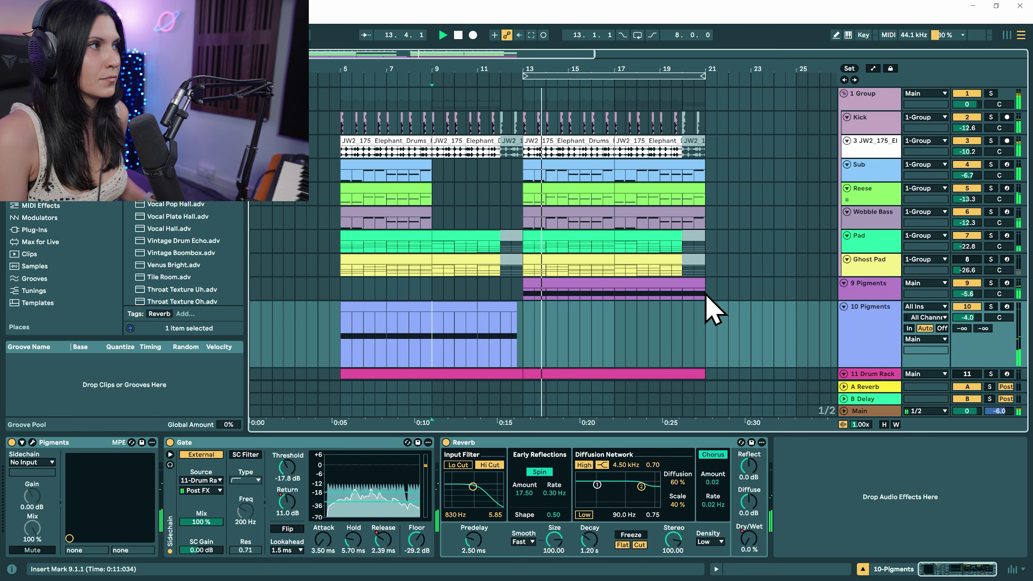
scroll(712, 310, down, 2)
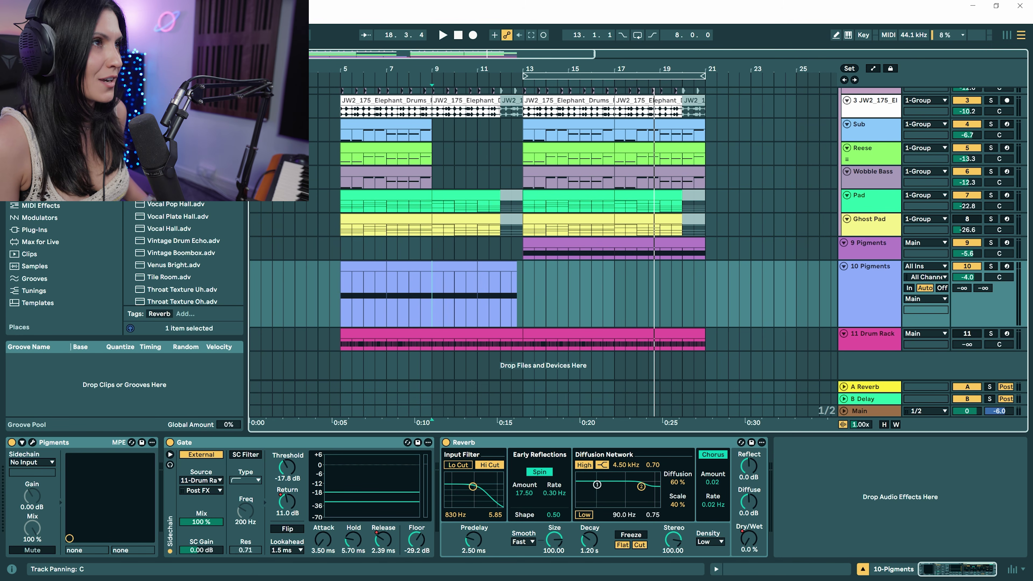
Step: Select the 9 Pigments clip and play it soloed from bar 13
click(565, 244)
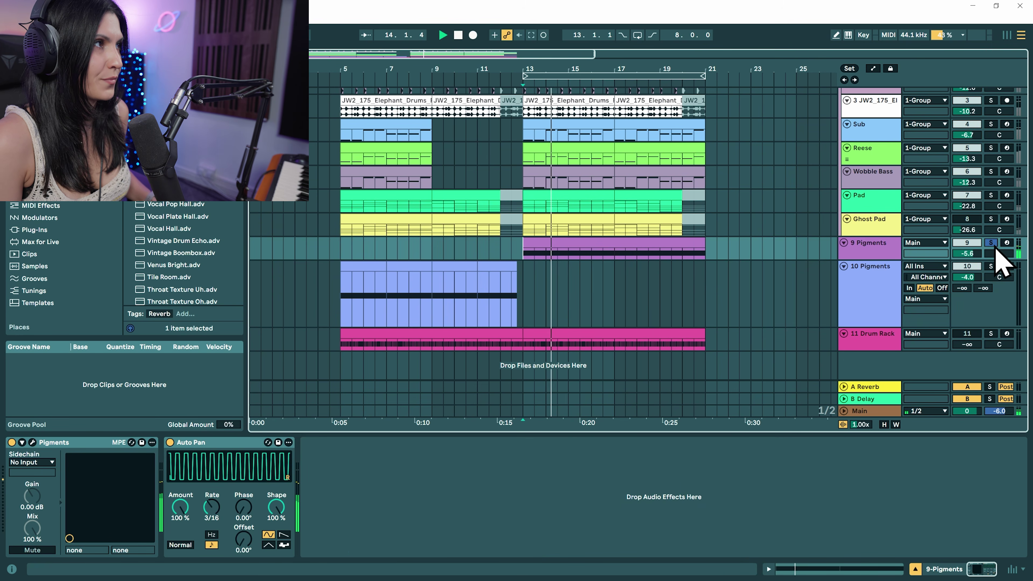